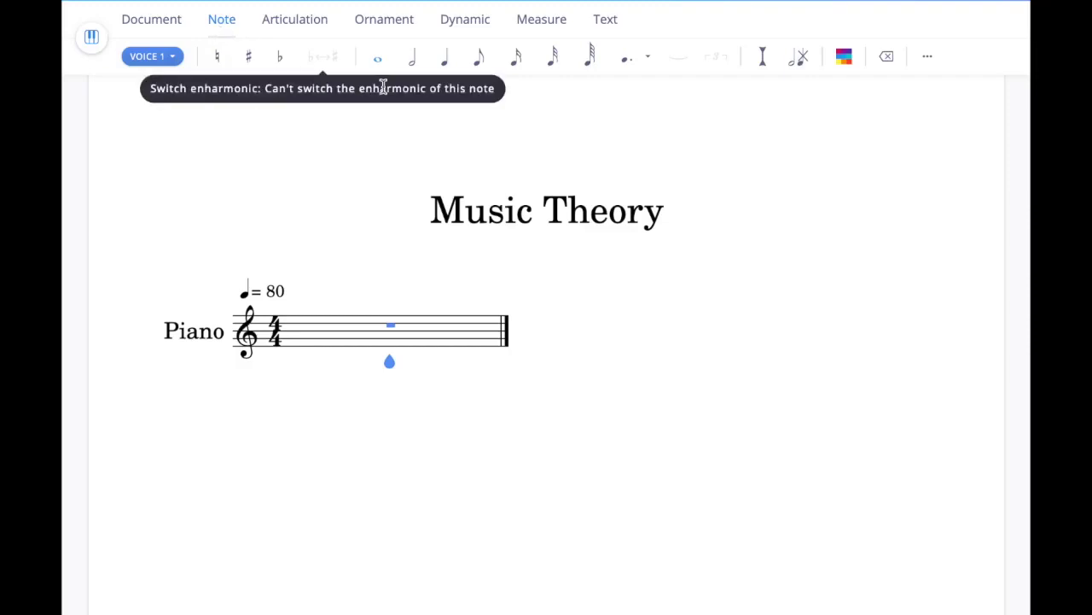
Enter a whole-note middle C in the first measure
{"action": "left_click", "coordinate": [444, 60]}
{"action": "left_click", "coordinate": [412, 60]}
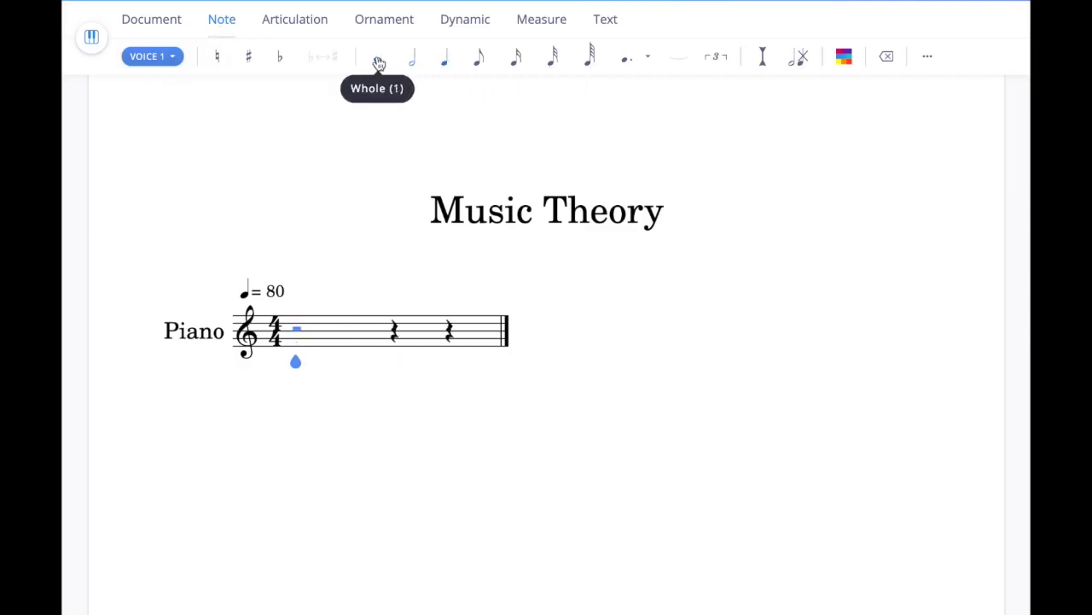
{"action": "left_click", "coordinate": [380, 63]}
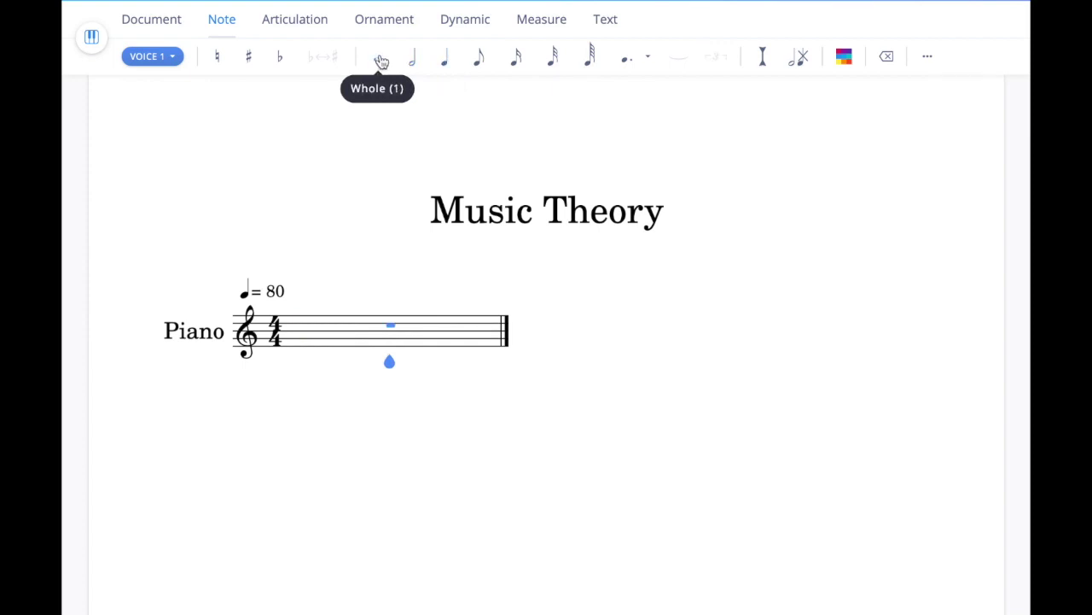
{"action": "left_click", "coordinate": [391, 357]}
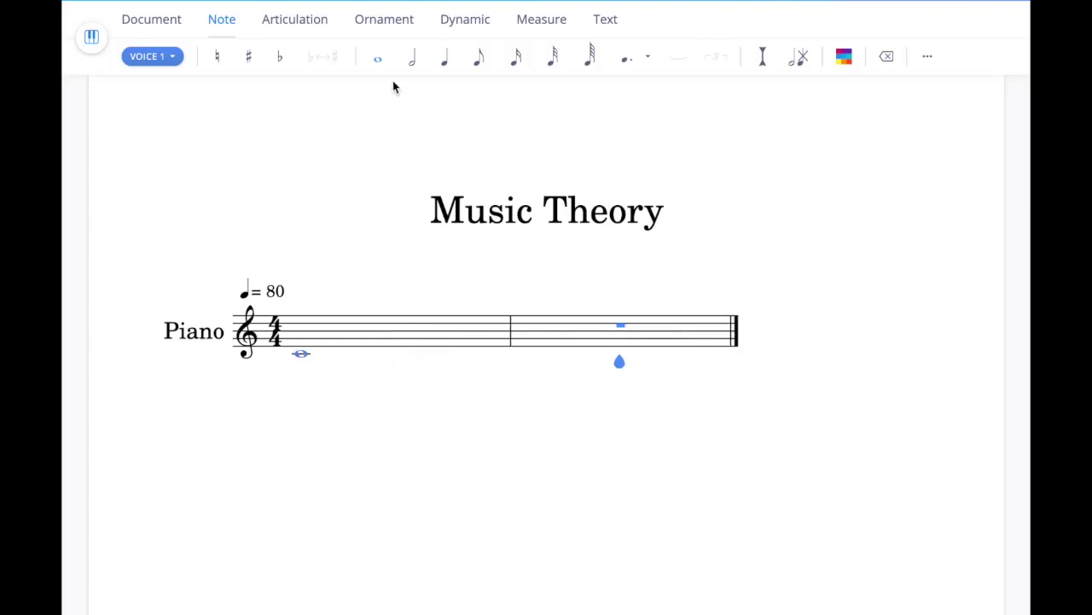
Fill the second measure with middle C notes in descending lengths: half, quarter, eighth and sixteenth
{"action": "left_click", "coordinate": [411, 58]}
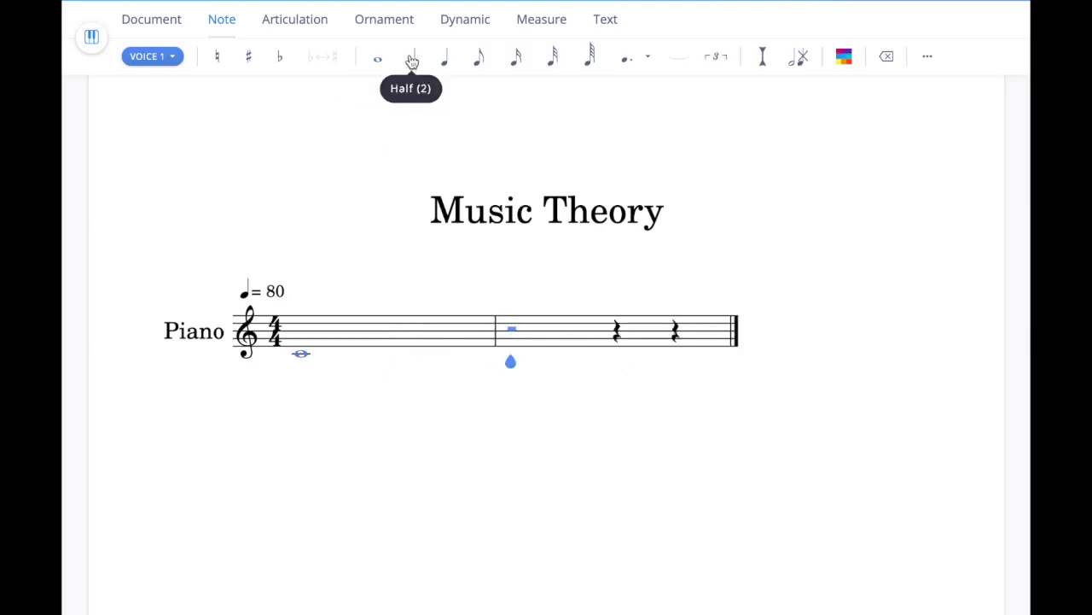
{"action": "key", "text": "Right"}
{"action": "left_click", "coordinate": [513, 361]}
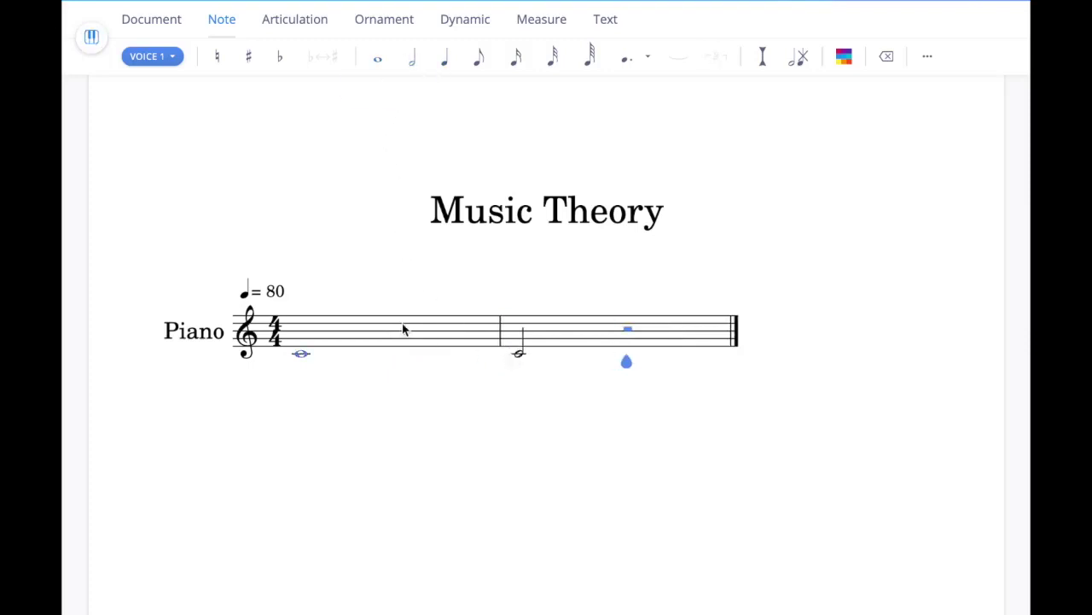
{"action": "left_click", "coordinate": [620, 359]}
{"action": "left_click", "coordinate": [478, 56]}
{"action": "key", "text": "c"}
{"action": "left_click", "coordinate": [518, 60]}
{"action": "left_click", "coordinate": [688, 357]}
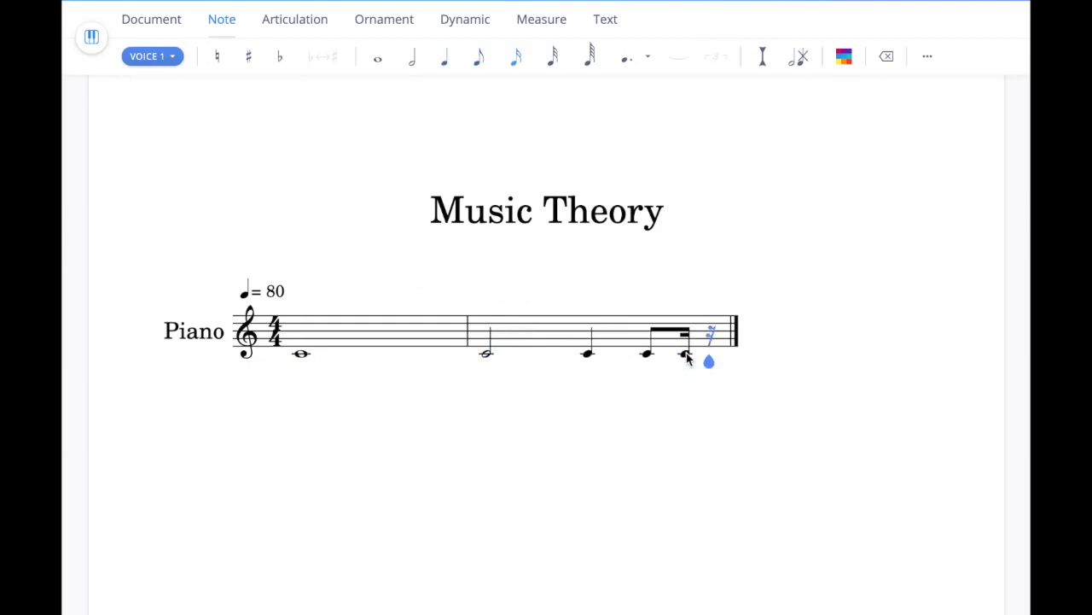
Turn the quarter note in the second measure into a rest and apply a dot to the half note
{"action": "left_click", "coordinate": [589, 358]}
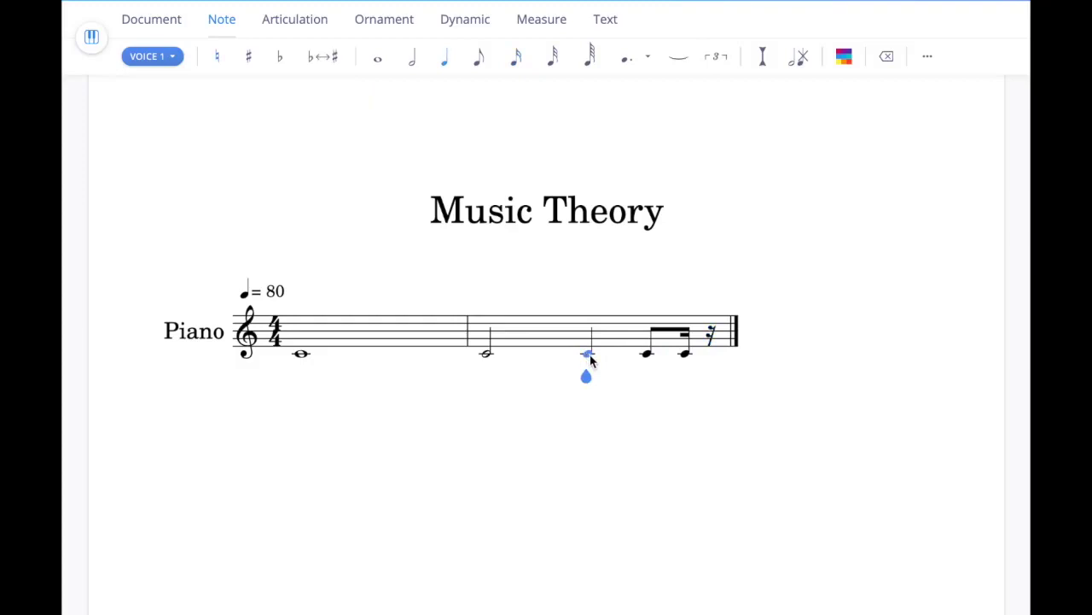
{"action": "left_click", "coordinate": [886, 57]}
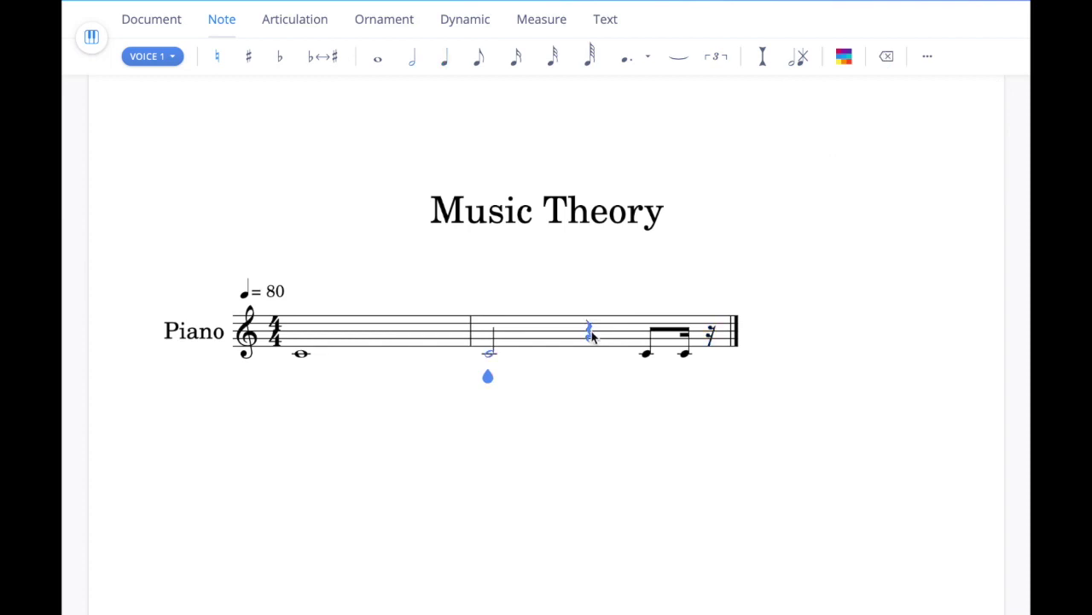
{"action": "left_click", "coordinate": [492, 359]}
{"action": "left_click", "coordinate": [644, 65]}
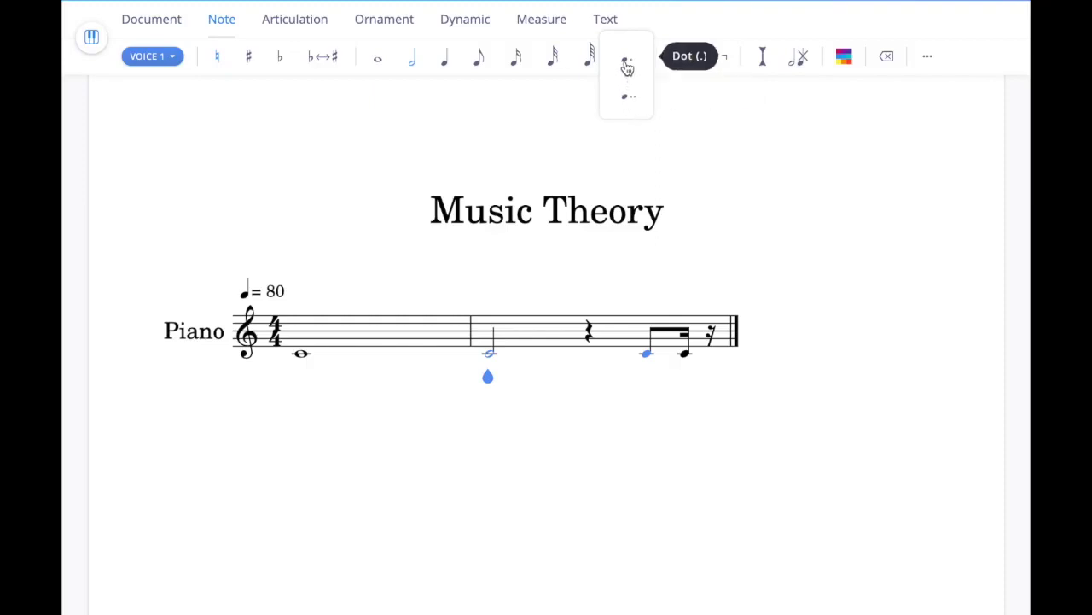
{"action": "left_click", "coordinate": [628, 69]}
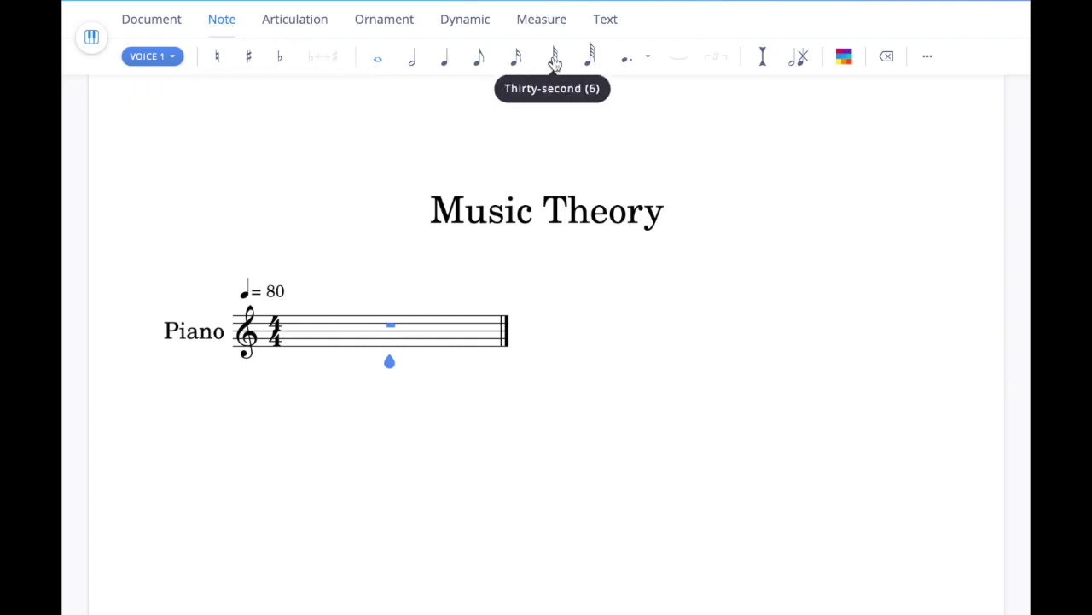
Enter five eighth notes in the empty first measure: C, C, D, C, D, starting from the C above middle C
{"action": "left_click", "coordinate": [480, 66]}
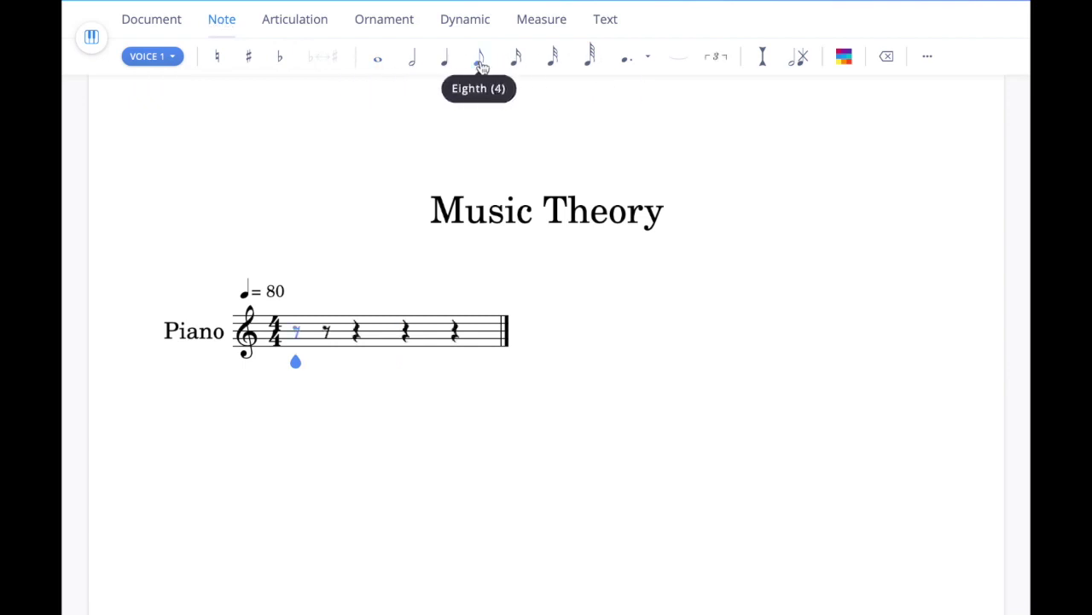
{"action": "left_click", "coordinate": [296, 323]}
{"action": "left_click", "coordinate": [328, 326]}
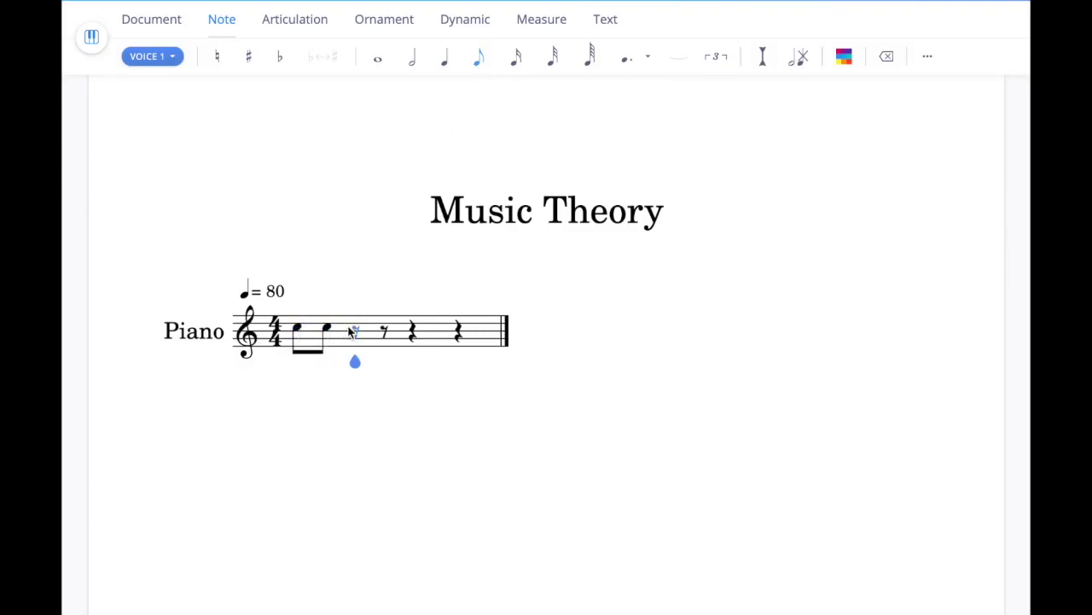
{"action": "left_click", "coordinate": [356, 323]}
{"action": "left_click", "coordinate": [386, 326]}
{"action": "left_click", "coordinate": [408, 326]}
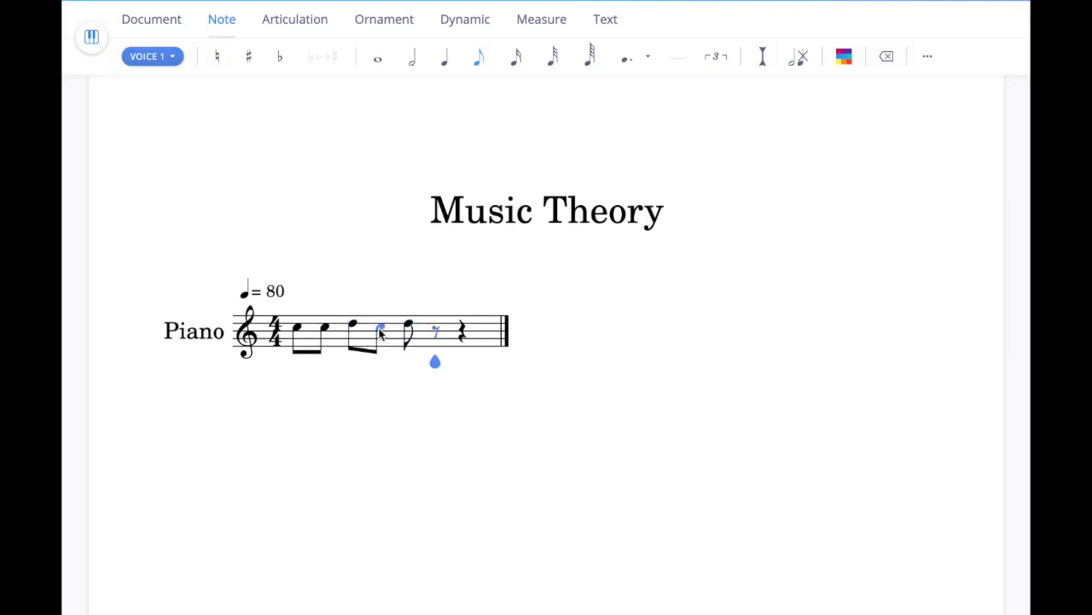
Try an accent on the beamed third and fourth notes, D and C, and take it off again
{"action": "left_click", "coordinate": [380, 331]}
{"action": "key", "text": "shift+Left"}
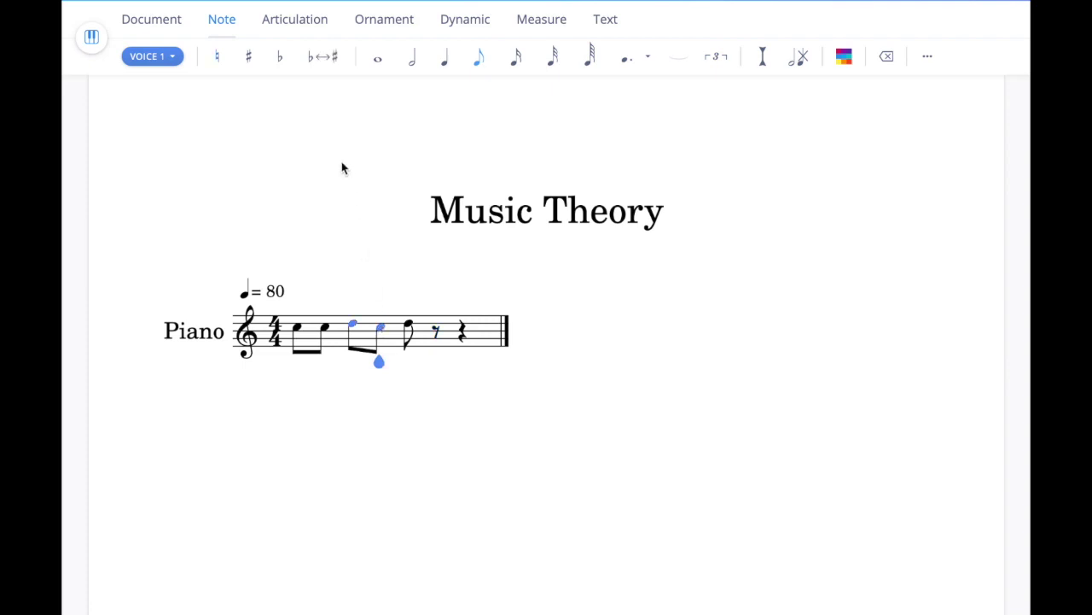
{"action": "left_click", "coordinate": [298, 22]}
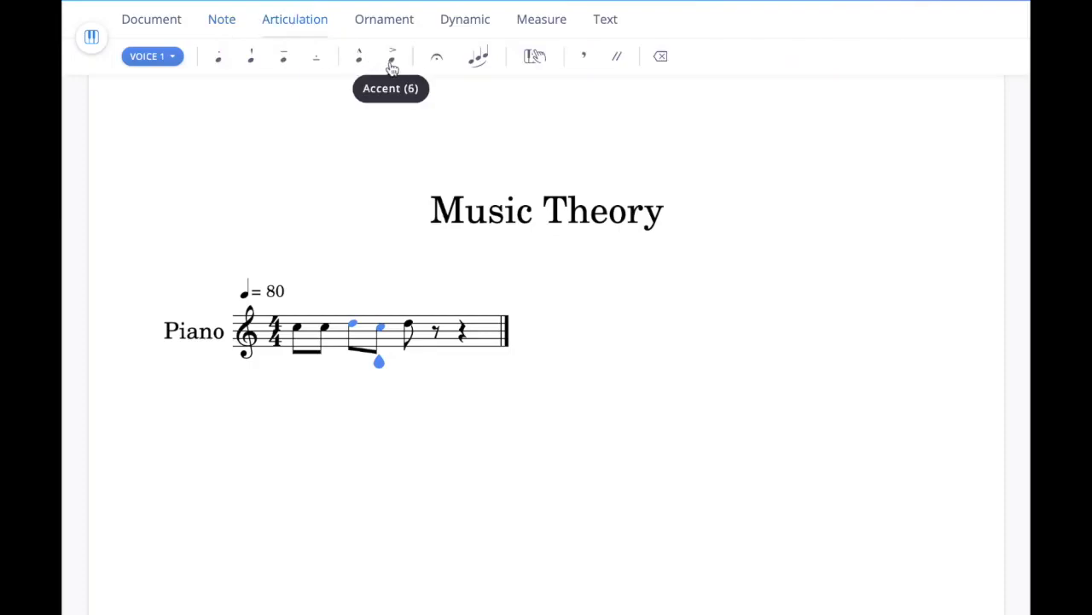
{"action": "left_click", "coordinate": [393, 66]}
{"action": "left_click", "coordinate": [393, 67]}
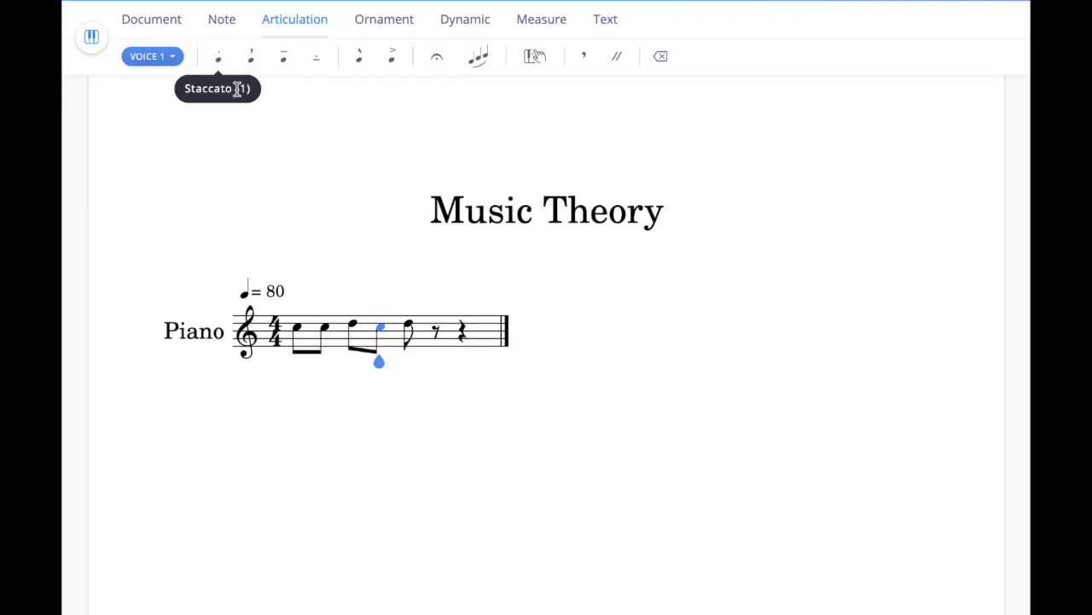
Try a slur from the fourth note to the fifth note and remove it again
{"action": "left_click", "coordinate": [482, 58]}
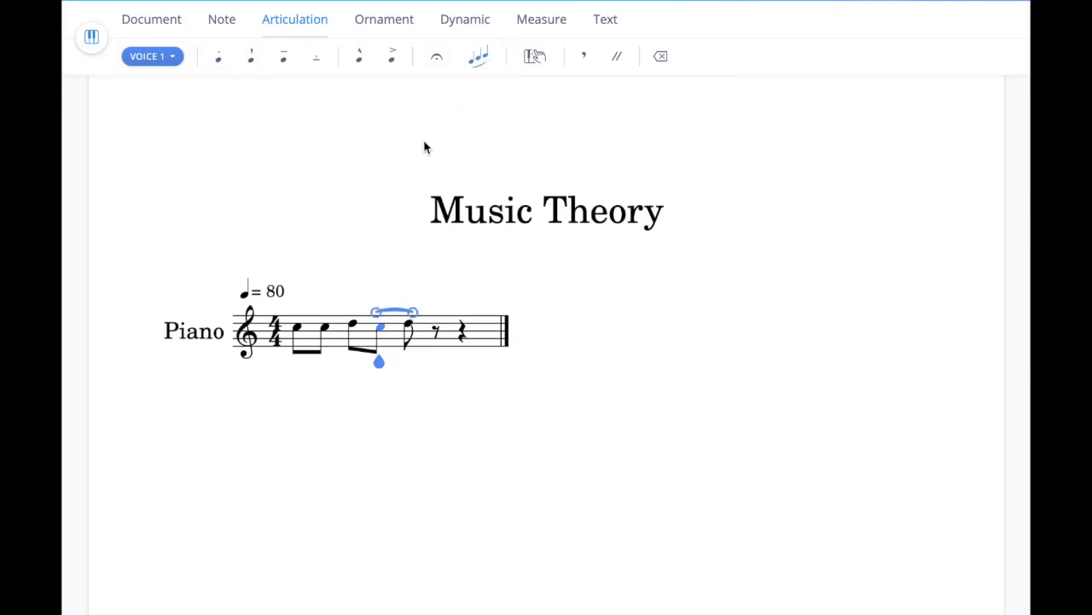
{"action": "mouse_move", "coordinate": [415, 314]}
{"action": "left_mouse_down"}
{"action": "mouse_move", "coordinate": [465, 311]}
{"action": "mouse_move", "coordinate": [406, 312]}
{"action": "left_mouse_up"}
{"action": "left_click", "coordinate": [401, 313]}
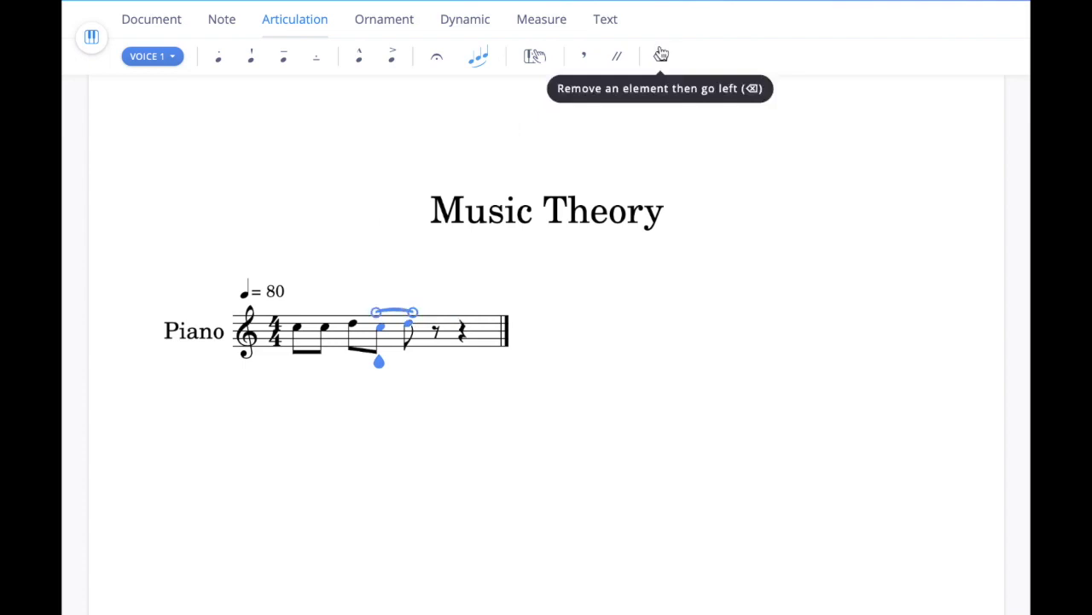
{"action": "left_click", "coordinate": [479, 58]}
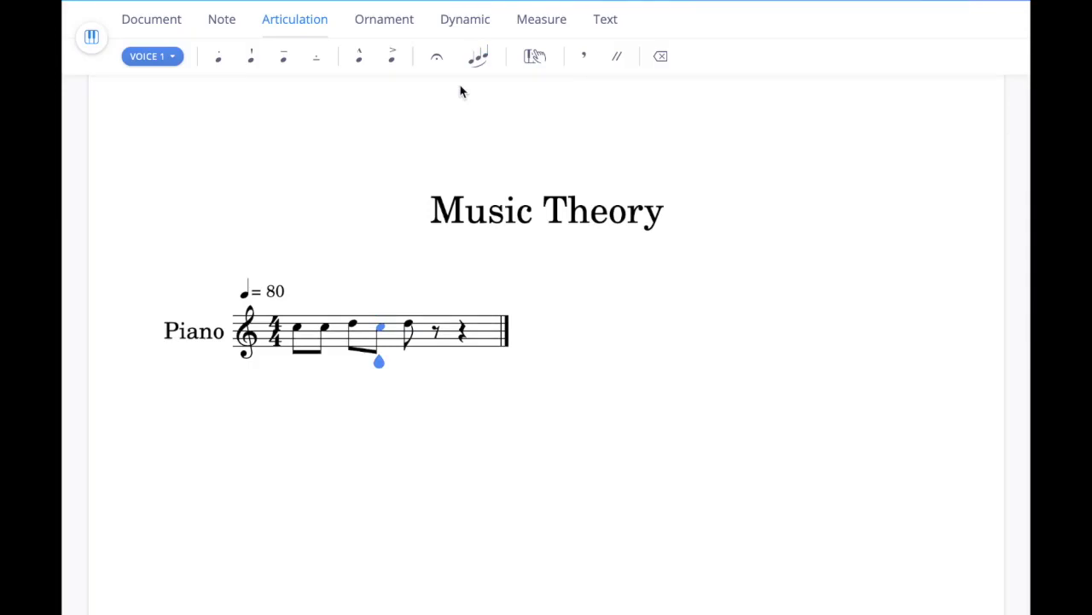
Mark the first note forte (f) and place a diminuendo hairpin beneath the measure
{"action": "left_click", "coordinate": [463, 23]}
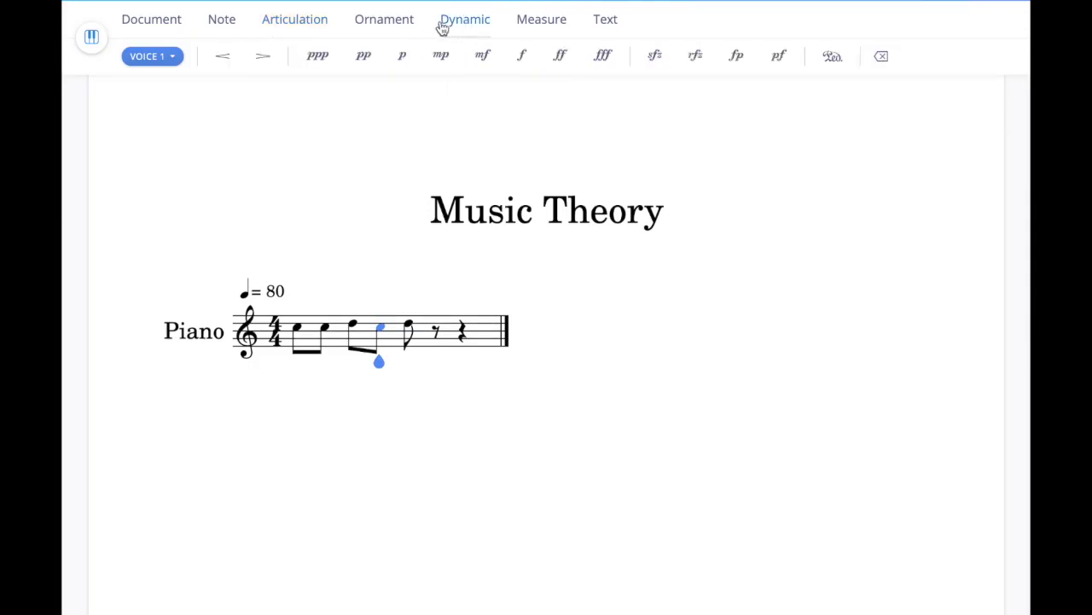
{"action": "left_click", "coordinate": [655, 56]}
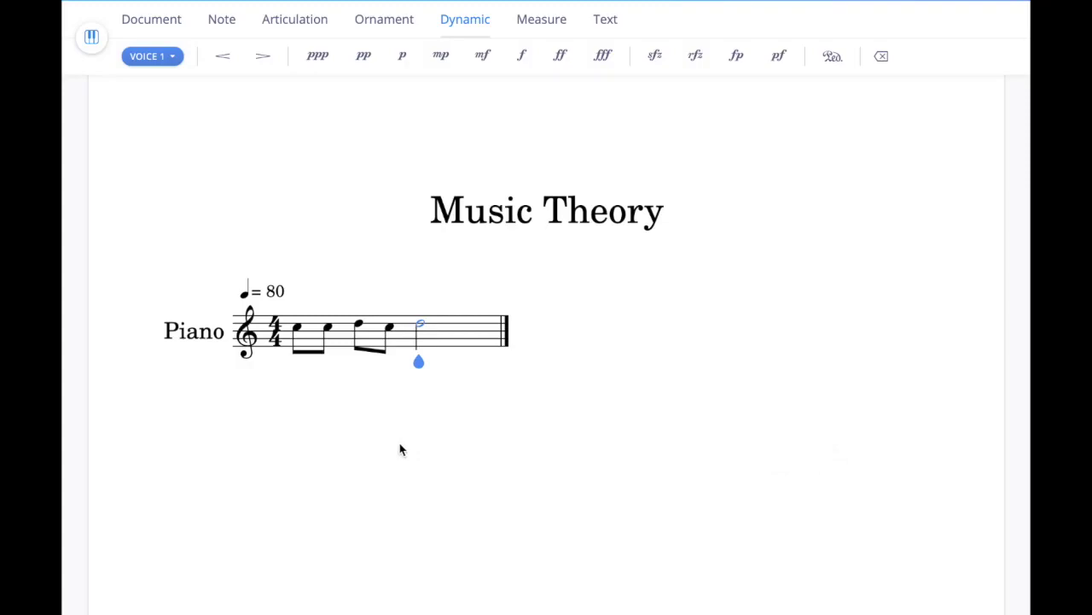
{"action": "left_click", "coordinate": [297, 330]}
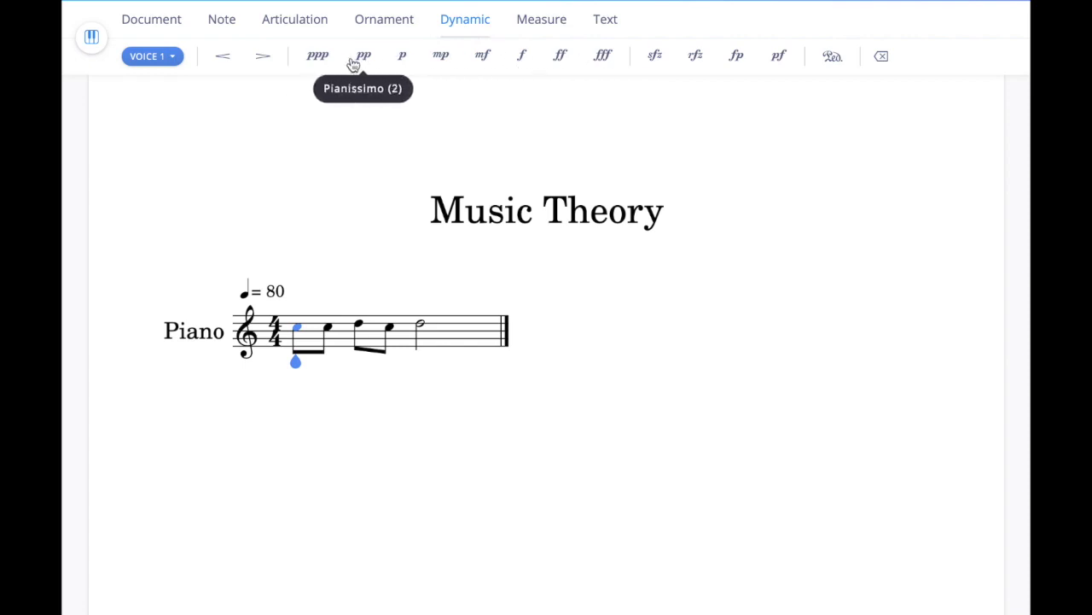
{"action": "left_click", "coordinate": [482, 58]}
{"action": "left_click", "coordinate": [524, 60]}
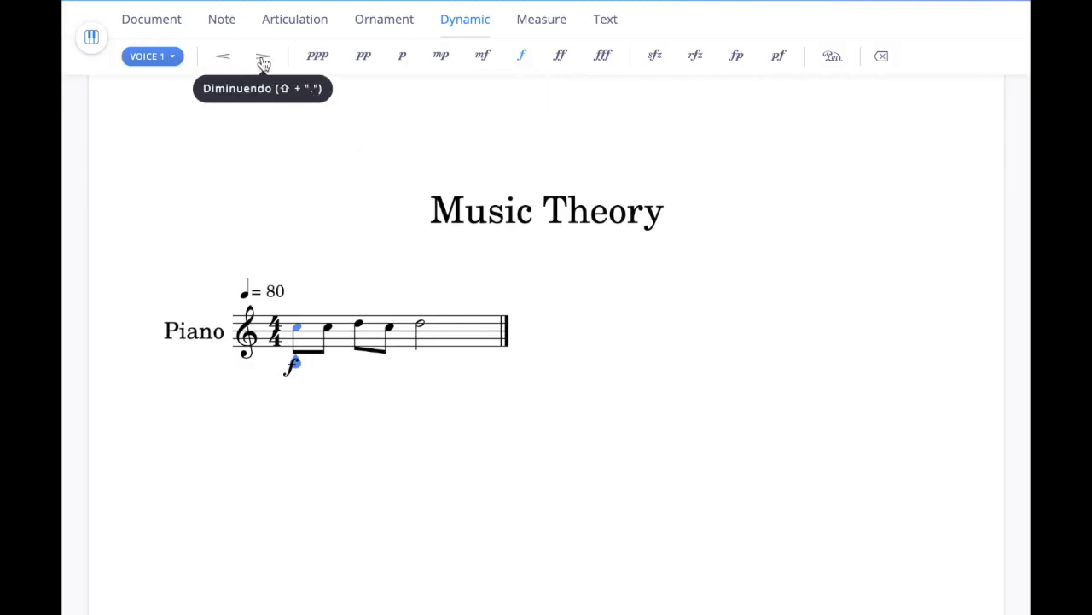
{"action": "left_click", "coordinate": [229, 62]}
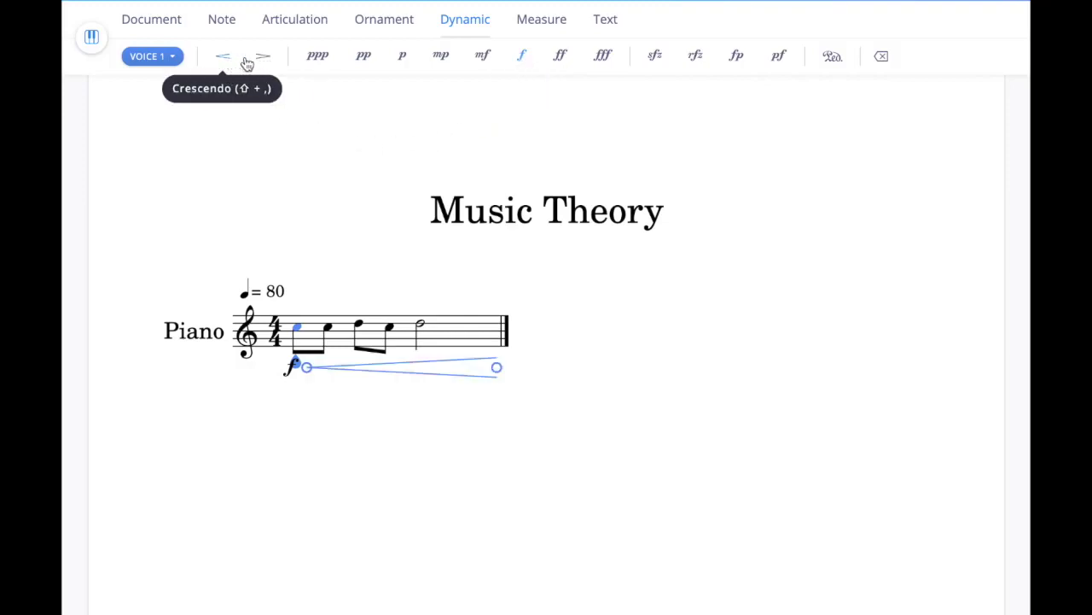
{"action": "left_click", "coordinate": [260, 60]}
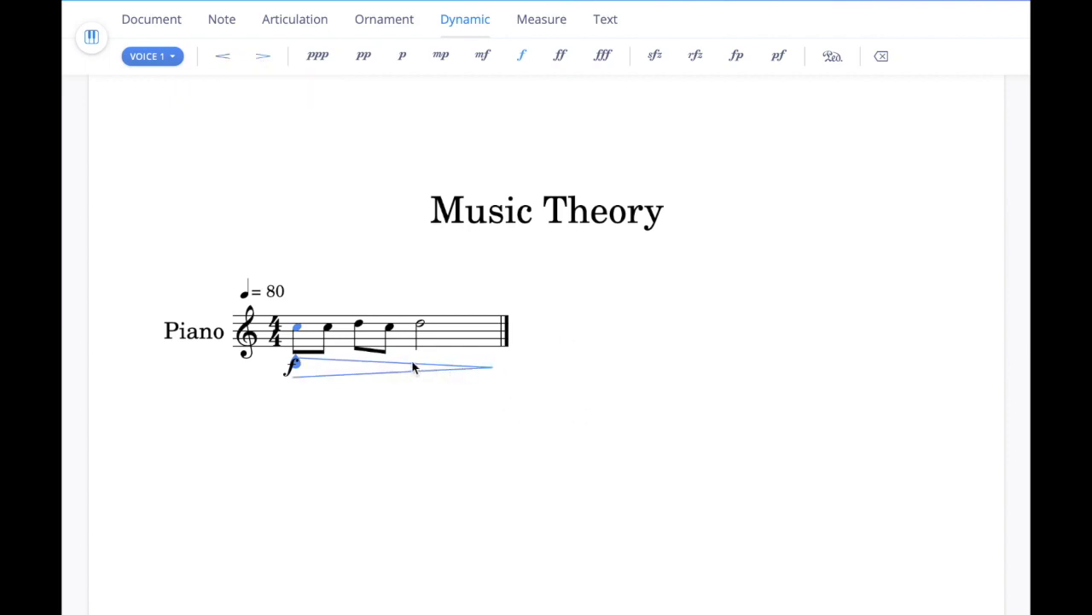
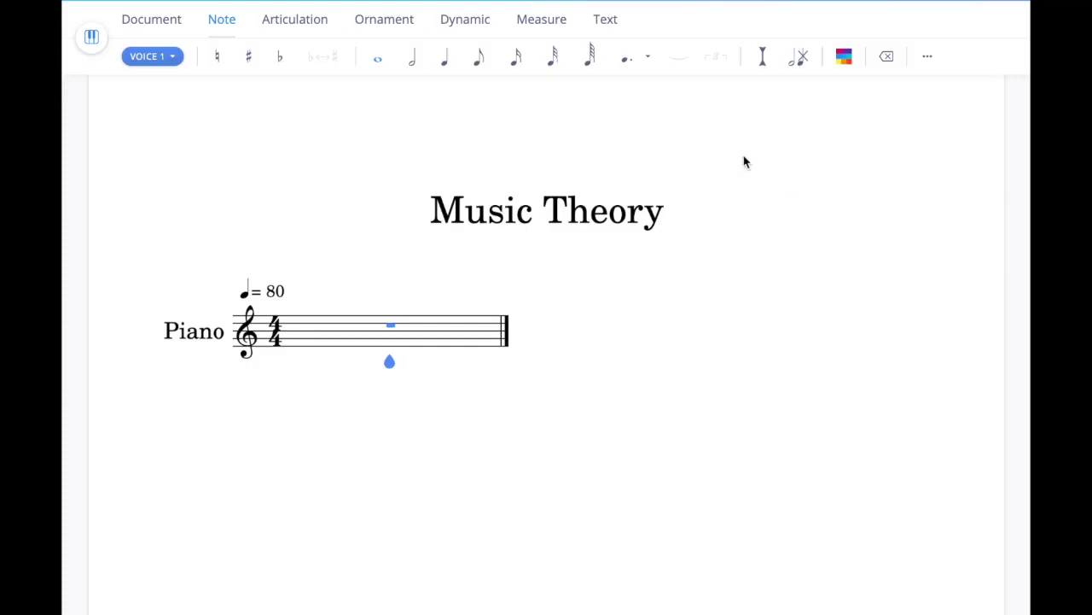
Try key signatures with one sharp, two sharps and four flats, and restore the one without sharps or flats
{"action": "left_click", "coordinate": [548, 26]}
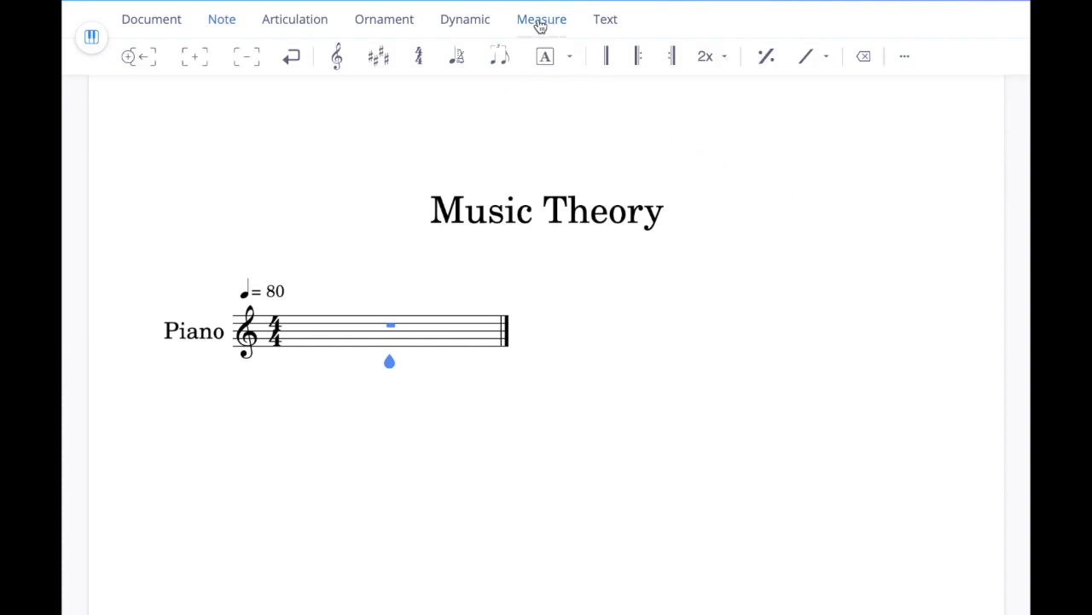
{"action": "left_click", "coordinate": [375, 61]}
{"action": "left_click", "coordinate": [300, 119]}
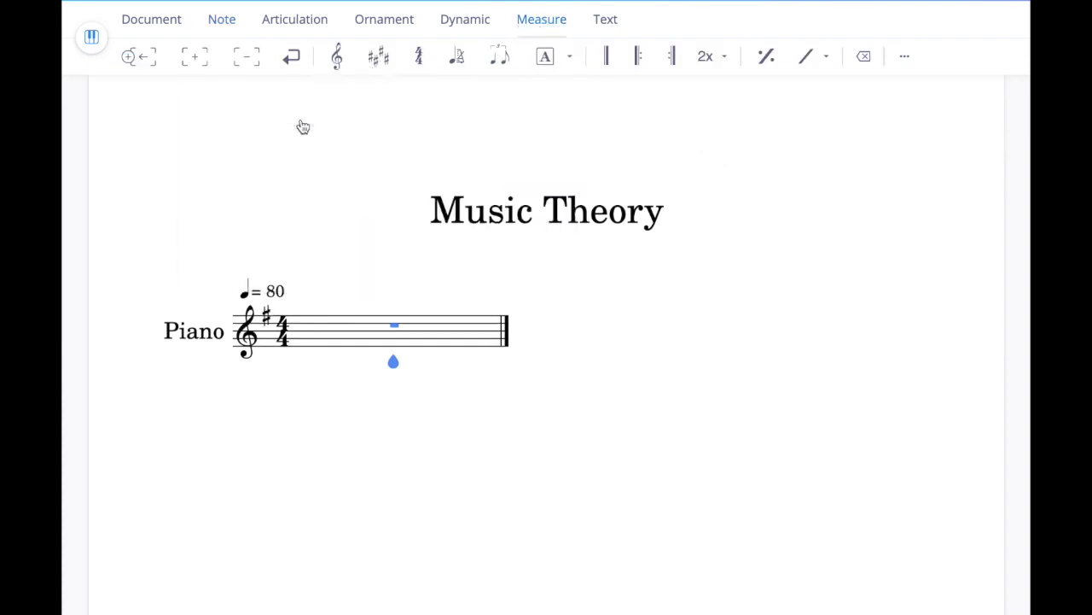
{"action": "left_click", "coordinate": [383, 60]}
{"action": "left_click", "coordinate": [378, 117]}
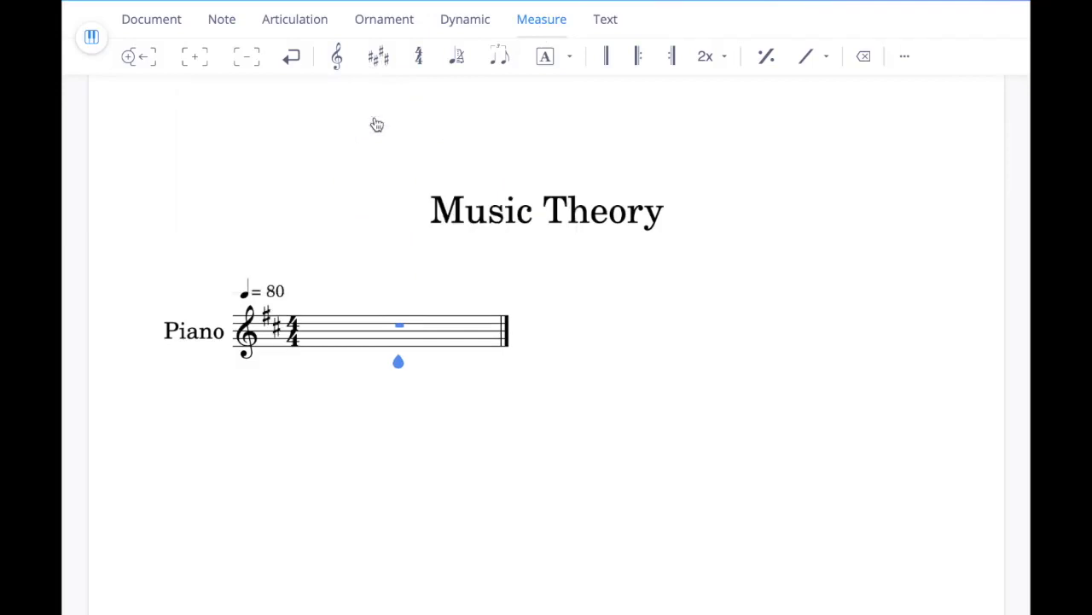
{"action": "left_click", "coordinate": [382, 62]}
{"action": "left_click", "coordinate": [299, 236]}
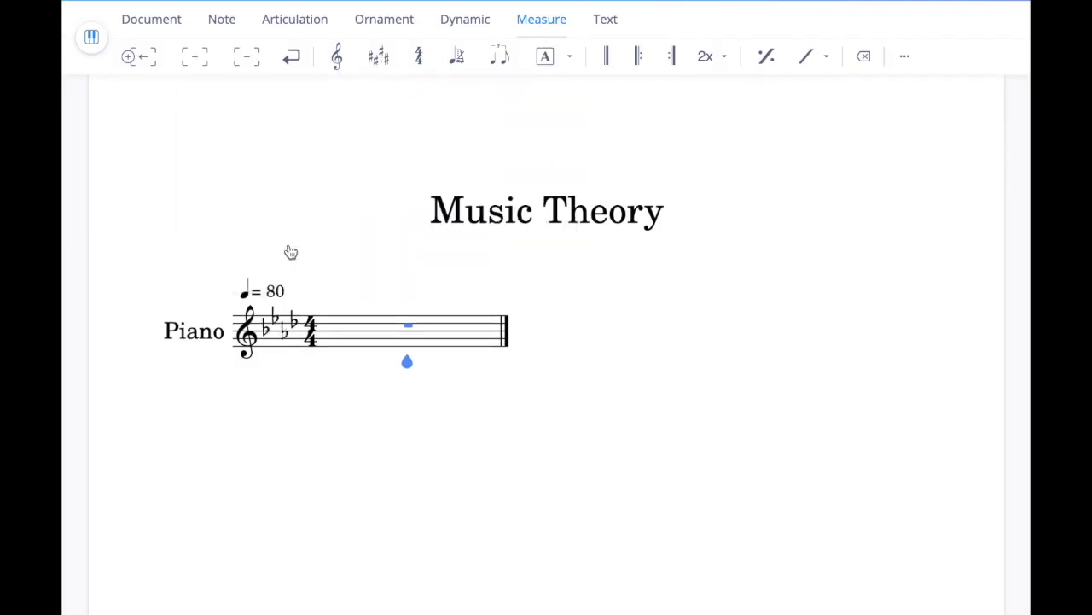
{"action": "left_click", "coordinate": [379, 57]}
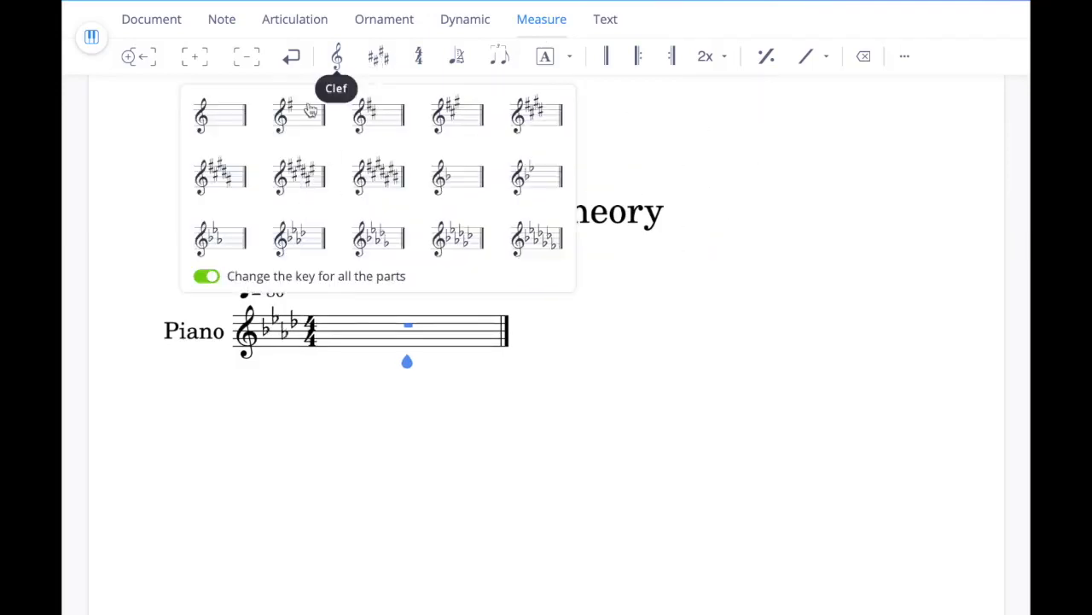
{"action": "left_click", "coordinate": [224, 123]}
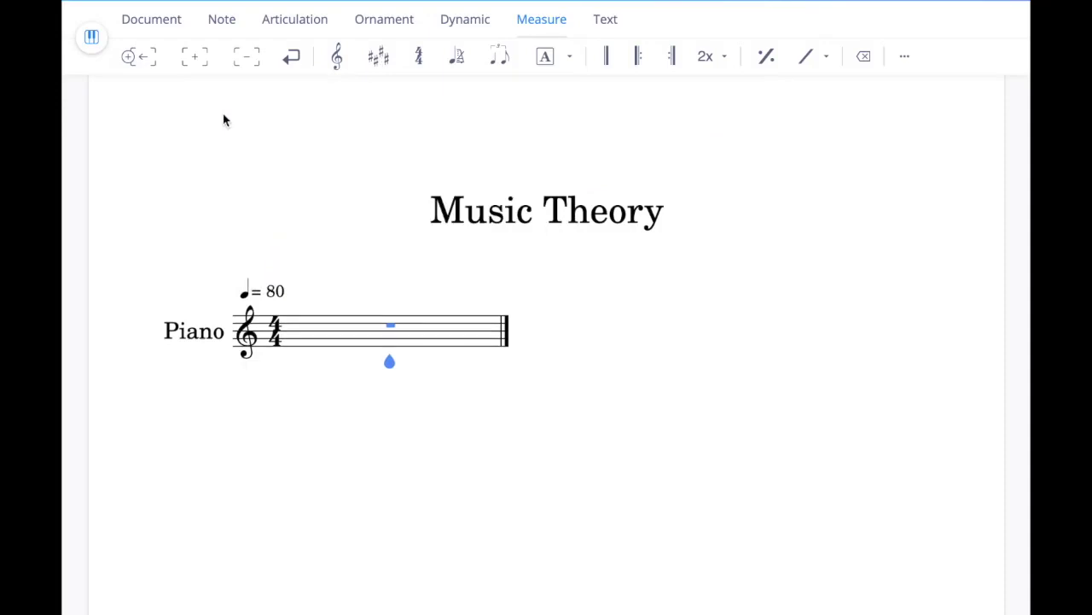
Enter a quarter-note middle C on the first beat of the measure
{"action": "left_click", "coordinate": [215, 31]}
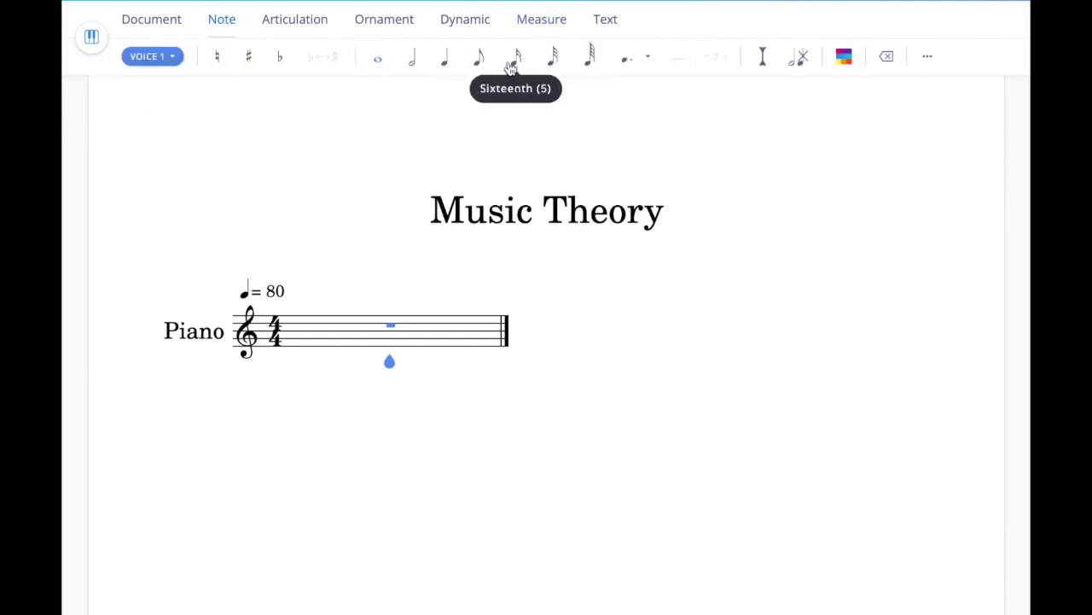
{"action": "left_click", "coordinate": [445, 62]}
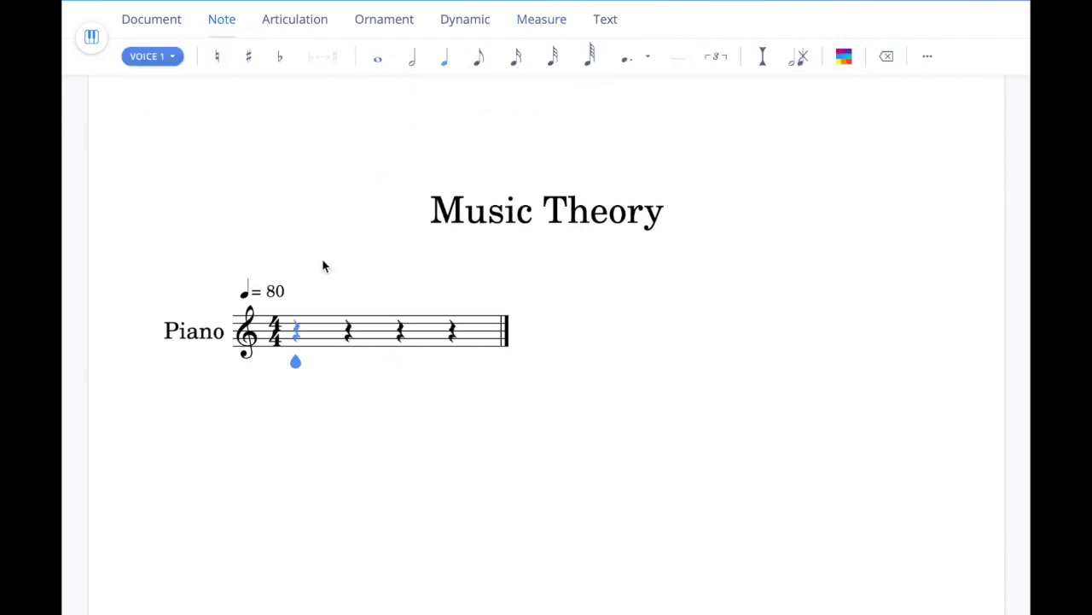
{"action": "left_click", "coordinate": [297, 359]}
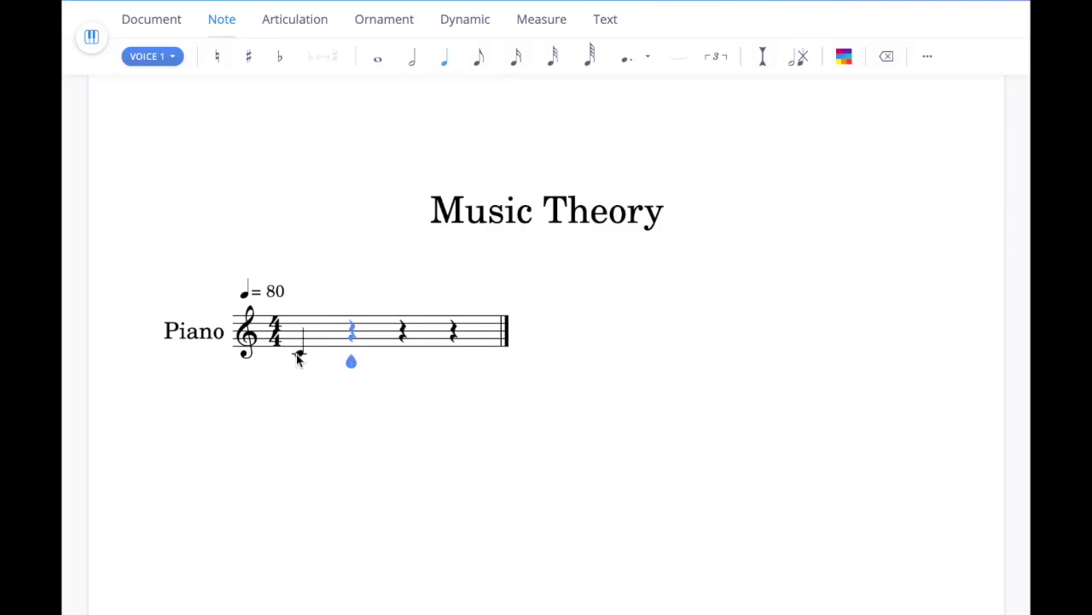
Continue the C major scale with quarter notes D, E, F, G, A, B and C, and delete the empty third measure
{"action": "left_click", "coordinate": [355, 352]}
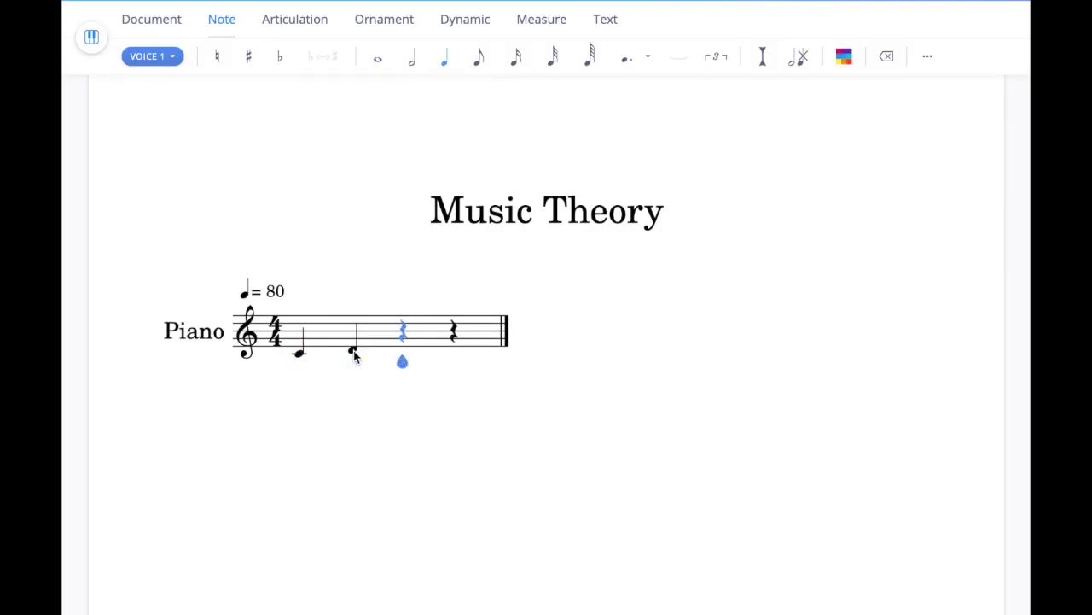
{"action": "left_click", "coordinate": [407, 349]}
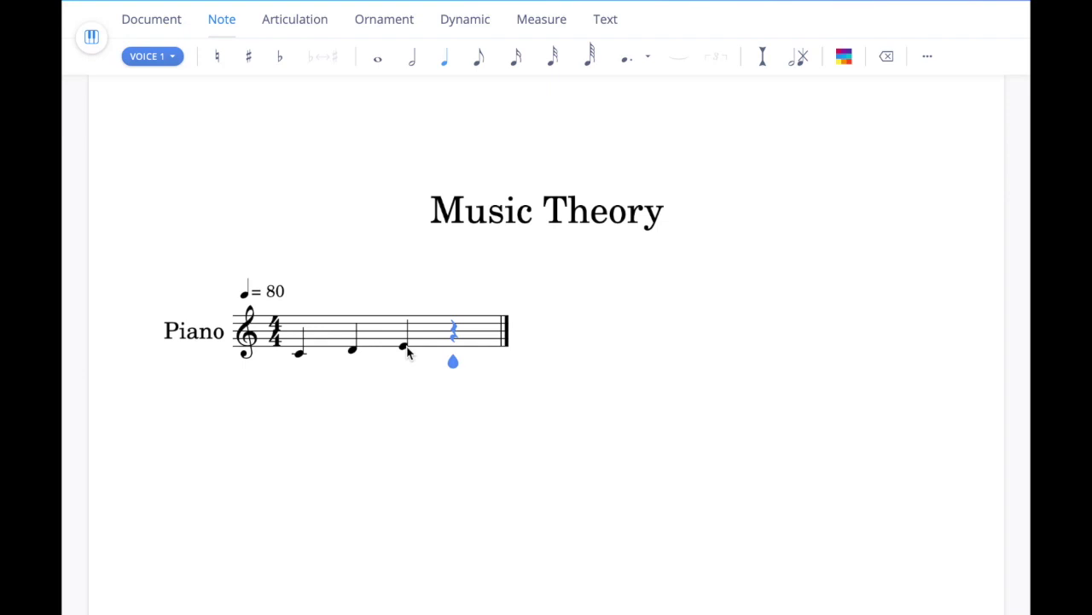
{"action": "left_click", "coordinate": [460, 341]}
{"action": "left_click", "coordinate": [525, 338]}
{"action": "left_click", "coordinate": [578, 334]}
{"action": "left_click", "coordinate": [629, 330]}
{"action": "left_click", "coordinate": [683, 331]}
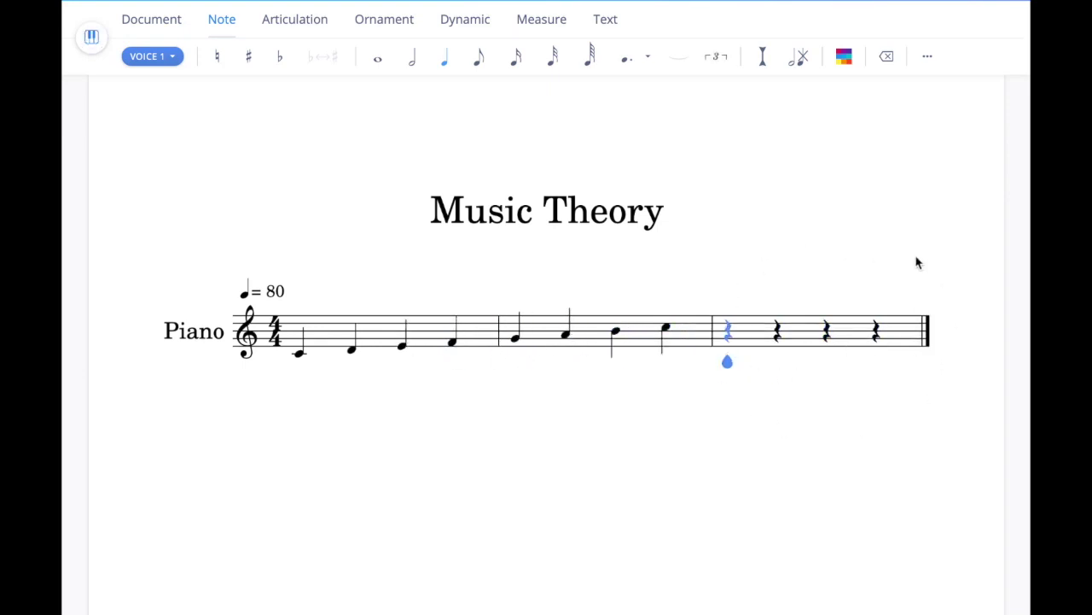
{"action": "left_click", "coordinate": [550, 29]}
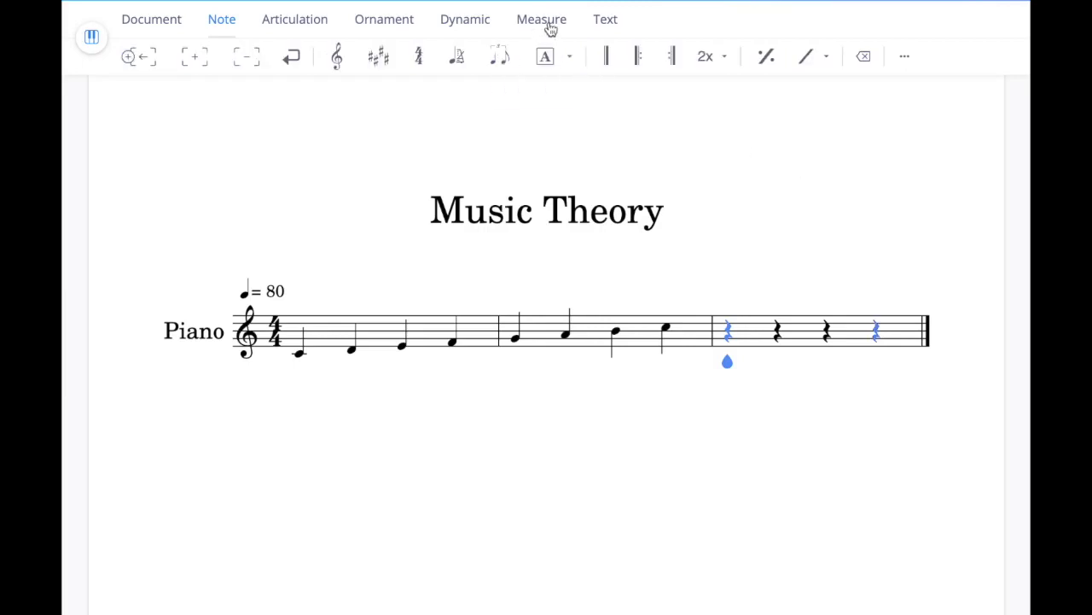
{"action": "left_click", "coordinate": [247, 65]}
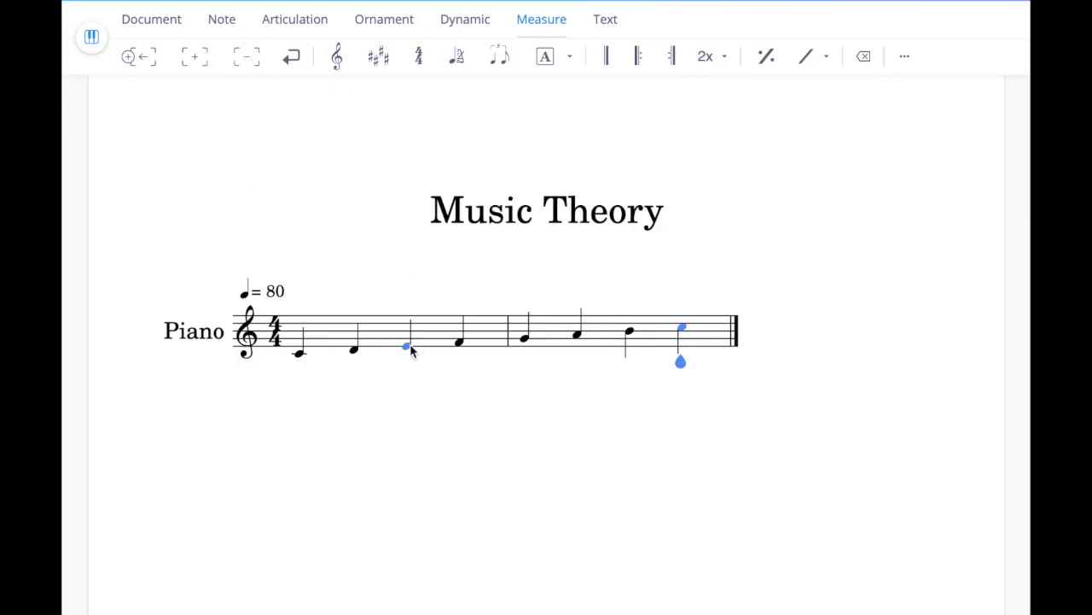
Remove the E on the third beat of the first measure, leaving a quarter rest
{"action": "mouse_move", "coordinate": [409, 346]}
{"action": "left_mouse_down"}
{"action": "mouse_move", "coordinate": [407, 317]}
{"action": "mouse_move", "coordinate": [410, 340]}
{"action": "left_mouse_up"}
{"action": "left_click", "coordinate": [408, 337]}
{"action": "left_click", "coordinate": [865, 57]}
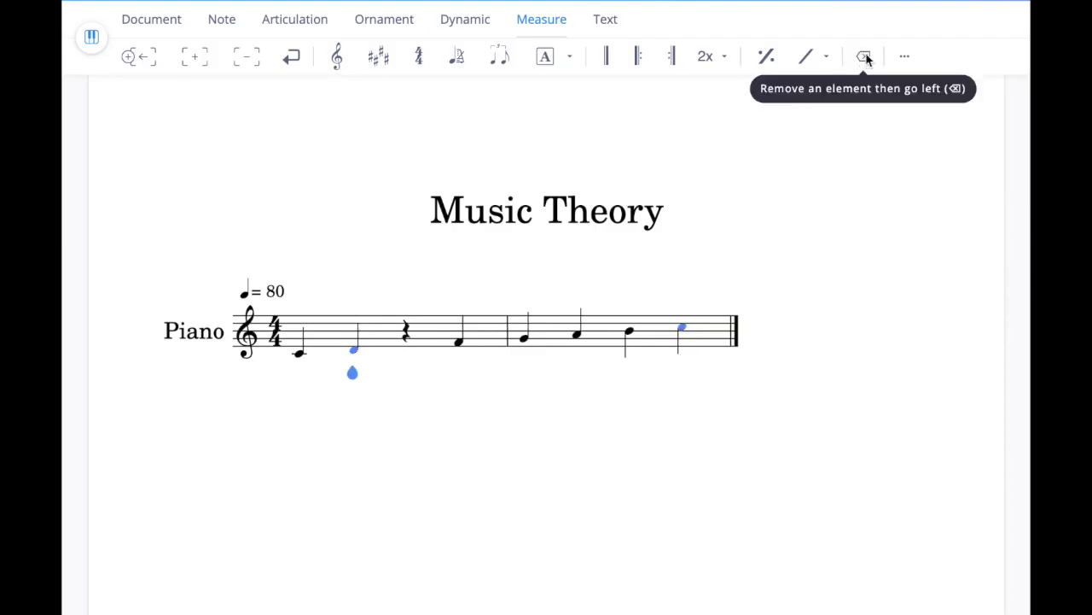
Apply flat accidentals to the B in the second measure, up to a double flat
{"action": "left_click", "coordinate": [630, 335]}
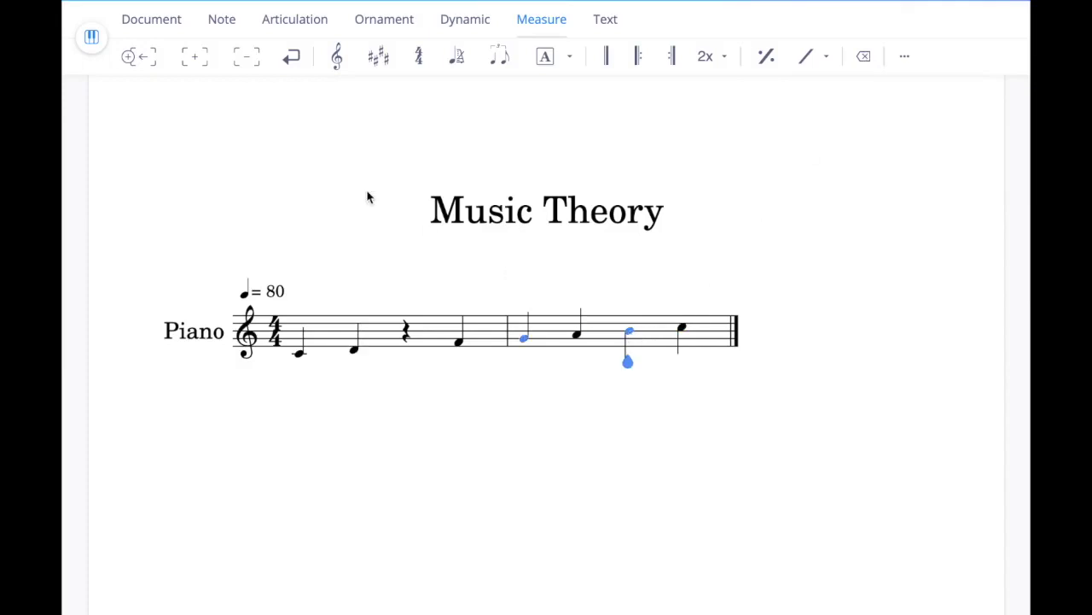
{"action": "left_click", "coordinate": [223, 21]}
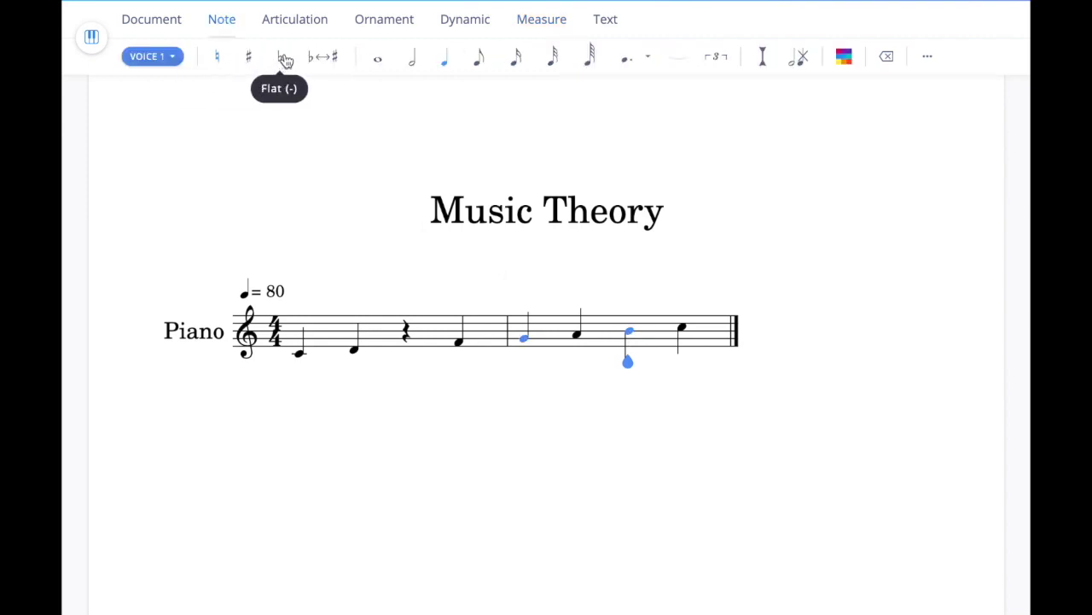
{"action": "left_click", "coordinate": [285, 58]}
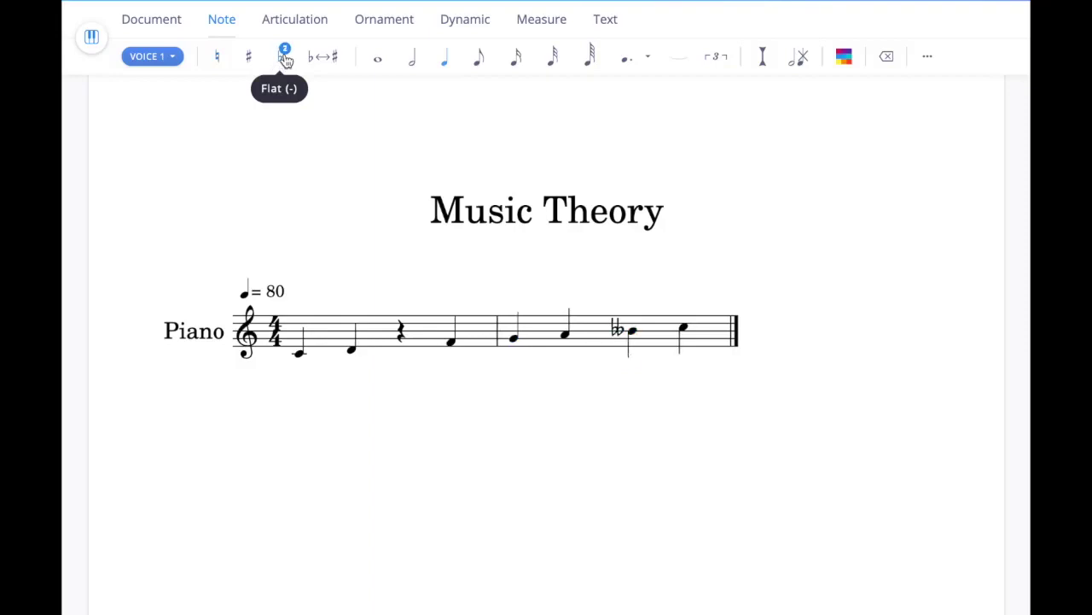
{"action": "left_click", "coordinate": [285, 58]}
{"action": "left_click", "coordinate": [285, 58]}
{"action": "left_click", "coordinate": [285, 58]}
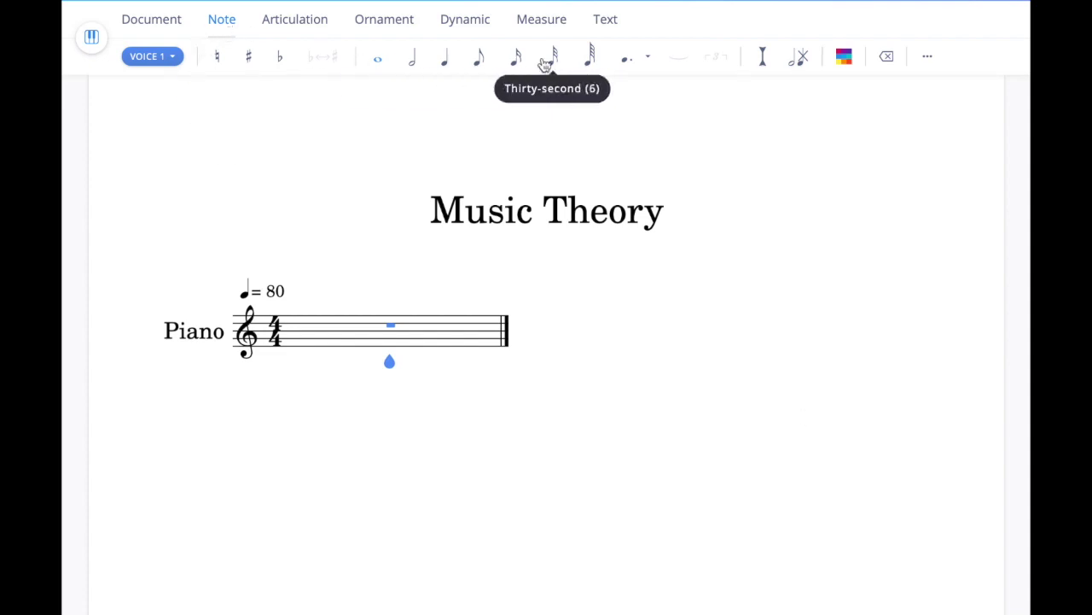
Stack quarter notes G, B and D as a chord on the first beat and add notes on the second beat
{"action": "left_click", "coordinate": [444, 68]}
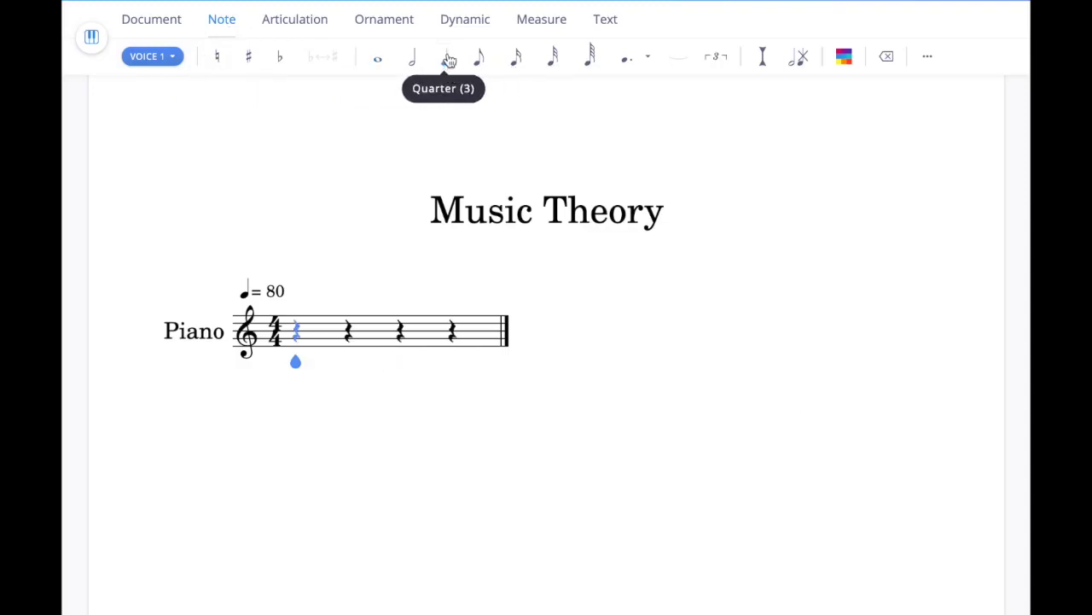
{"action": "left_click", "coordinate": [295, 338]}
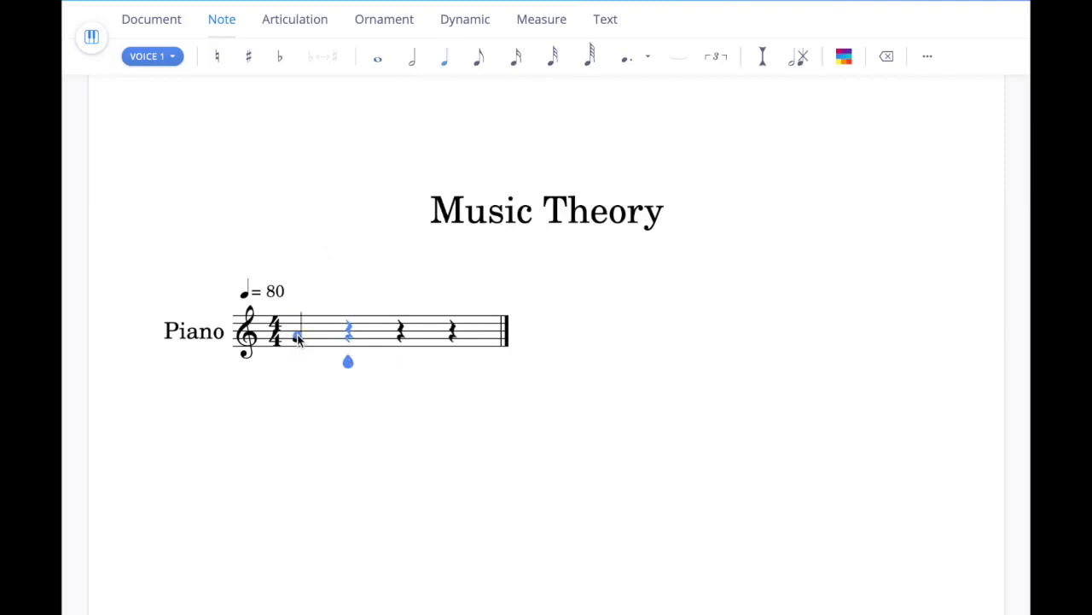
{"action": "left_click", "coordinate": [298, 336]}
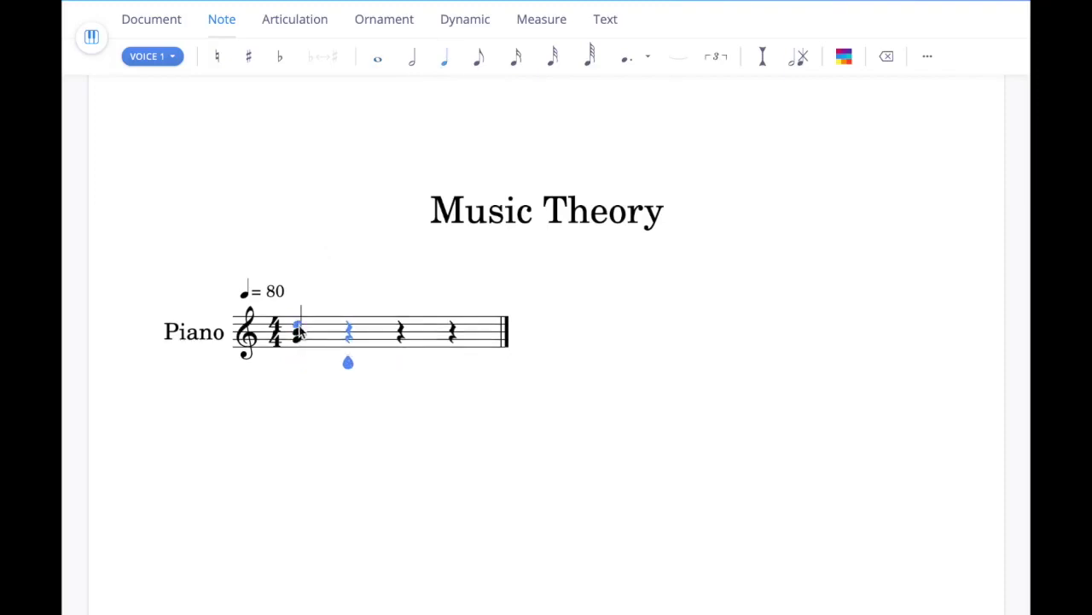
{"action": "left_click", "coordinate": [300, 333]}
{"action": "left_click", "coordinate": [350, 333]}
{"action": "left_click", "coordinate": [352, 329]}
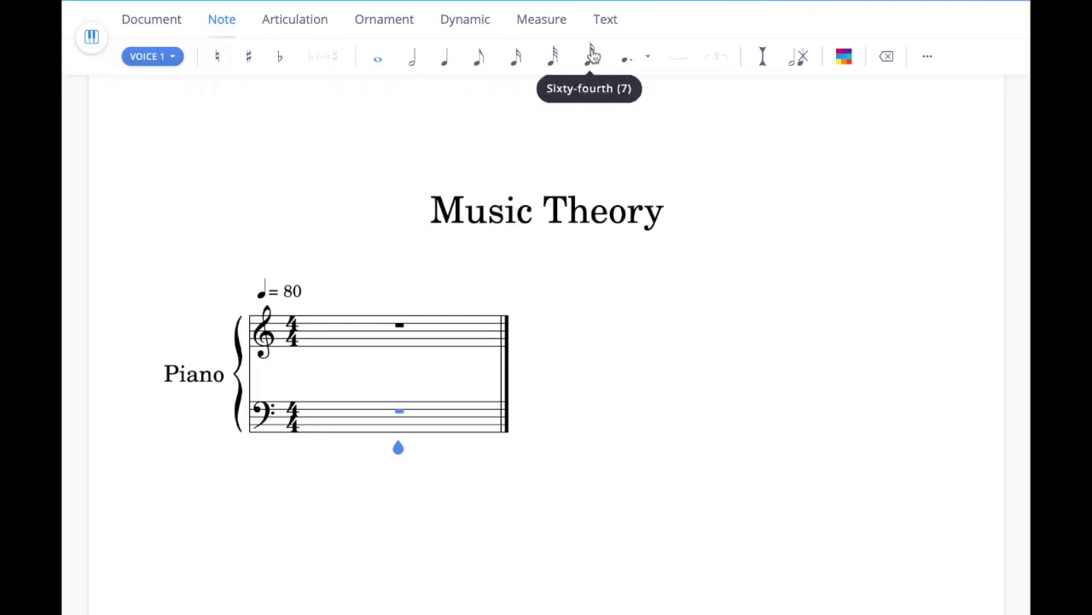
Enter a half-note low A in the bass staff, and eighth notes A and C plus a quarter-note E in the treble staff
{"action": "left_click", "coordinate": [415, 67]}
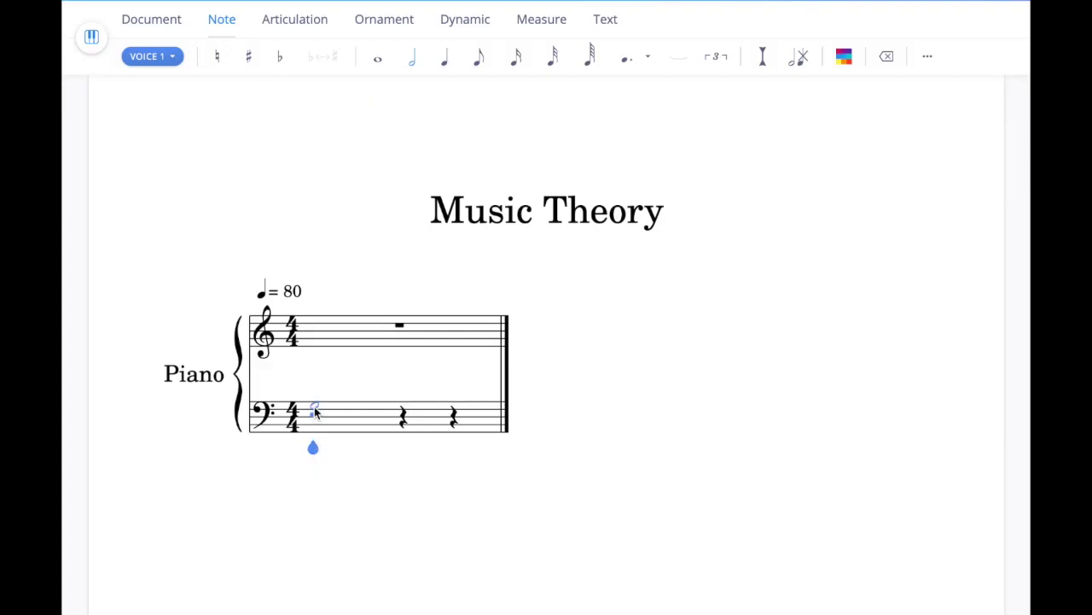
{"action": "left_click", "coordinate": [315, 432]}
{"action": "left_click", "coordinate": [393, 332]}
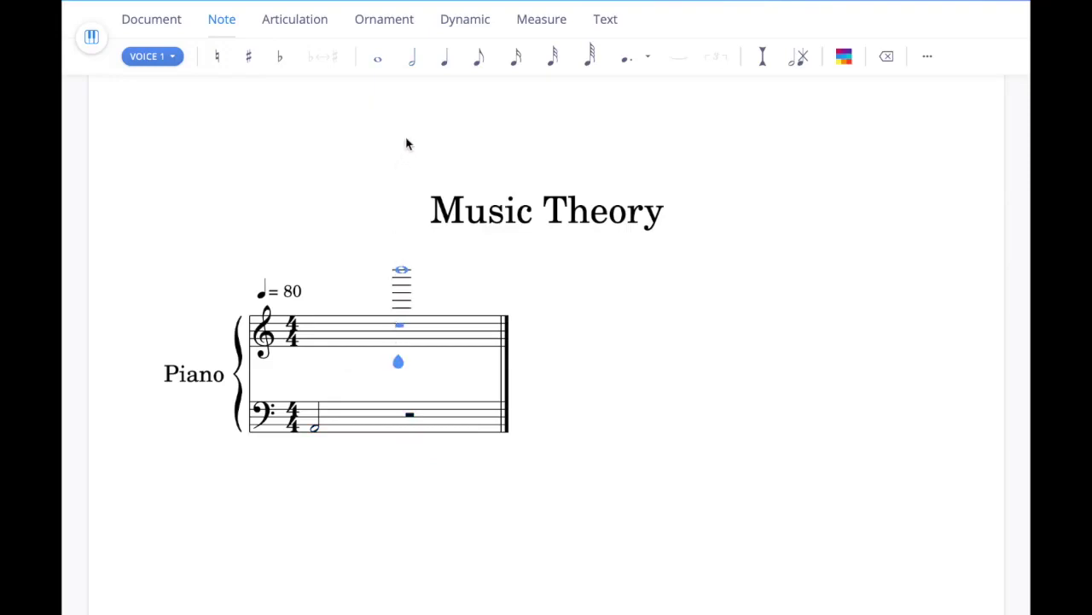
{"action": "left_click", "coordinate": [480, 60]}
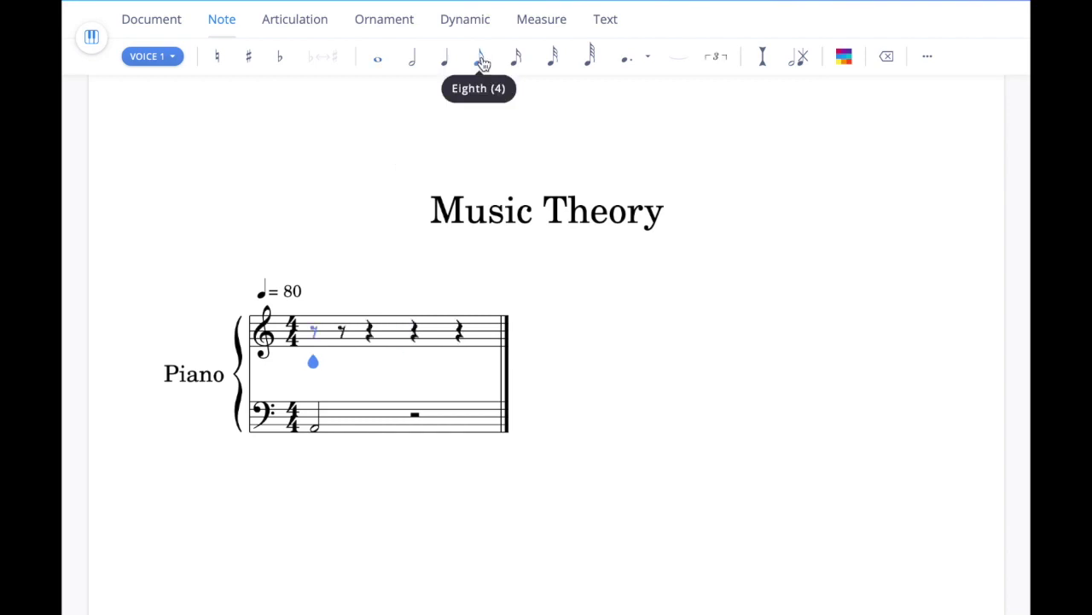
{"action": "left_click", "coordinate": [314, 338]}
{"action": "left_click", "coordinate": [343, 328]}
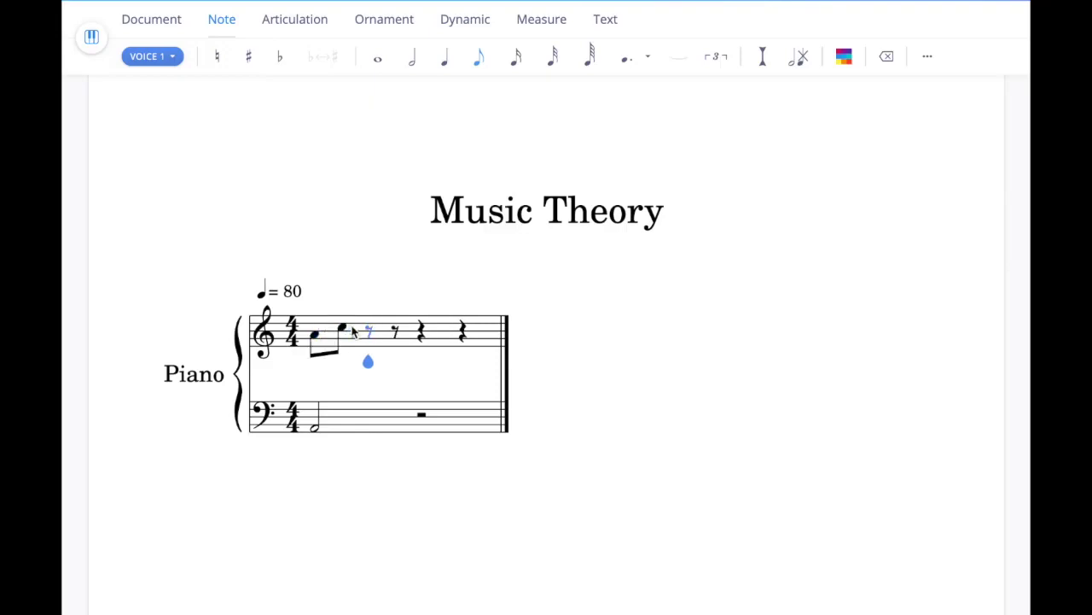
{"action": "left_click", "coordinate": [374, 324]}
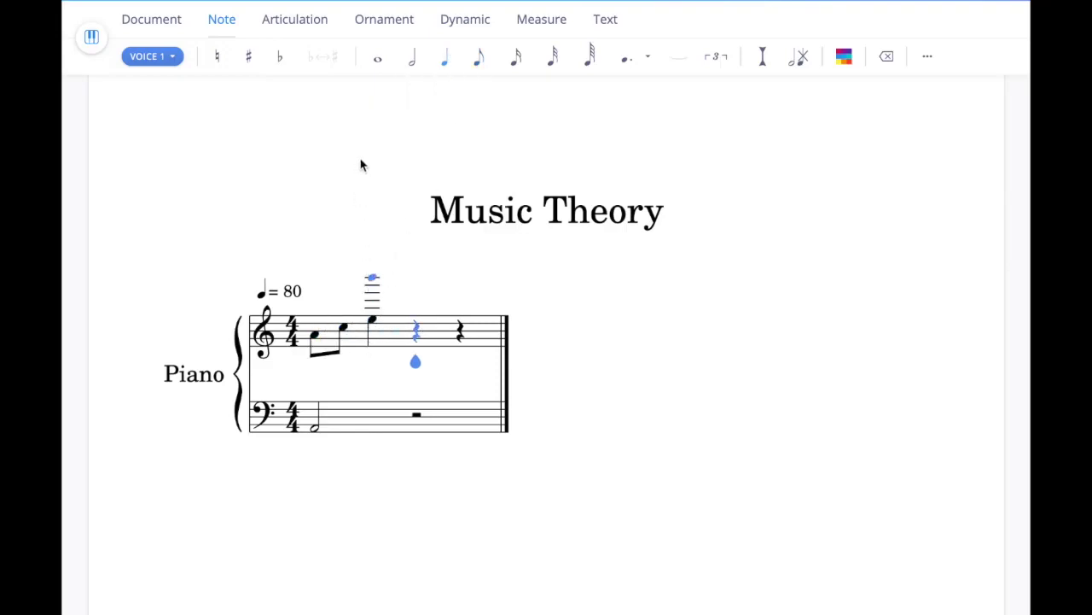
Insert a measure after the first and enter a half-note middle C and an eighth-note high C in its treble staff
{"action": "left_click", "coordinate": [539, 18]}
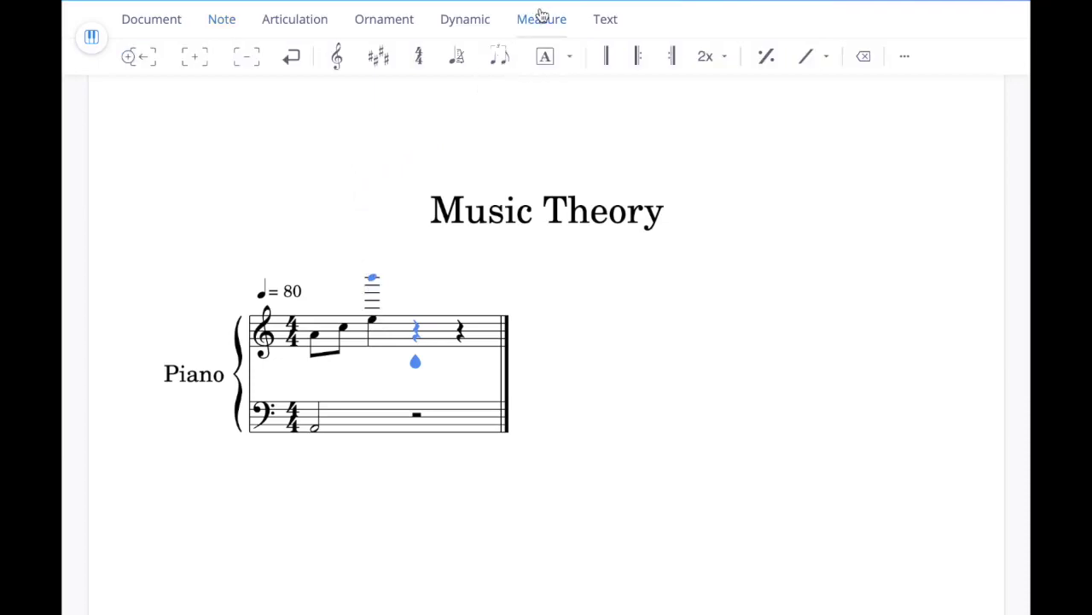
{"action": "left_click", "coordinate": [198, 65]}
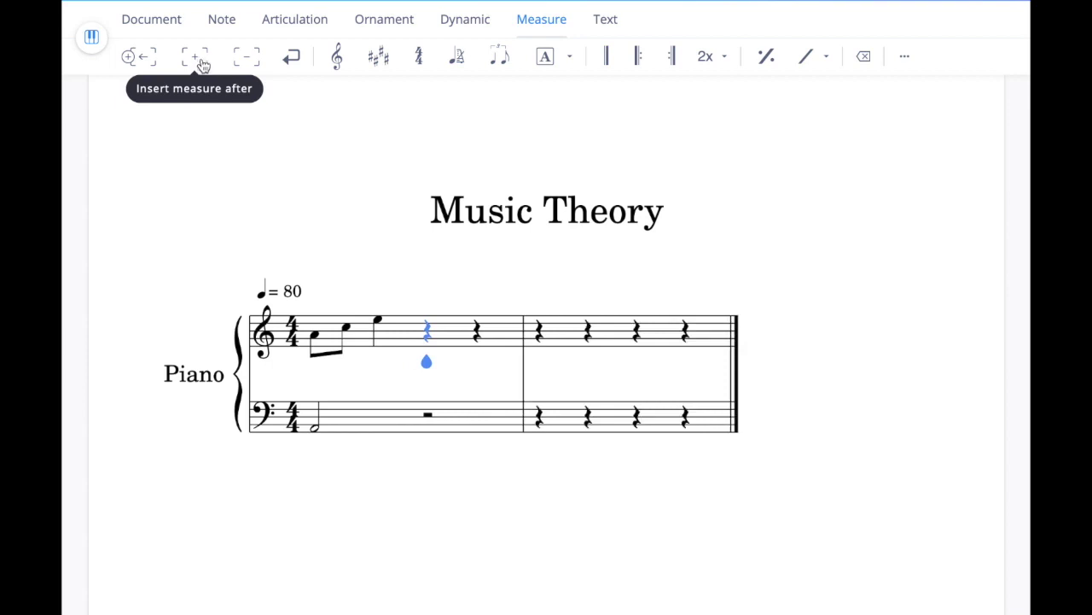
{"action": "left_click", "coordinate": [539, 335]}
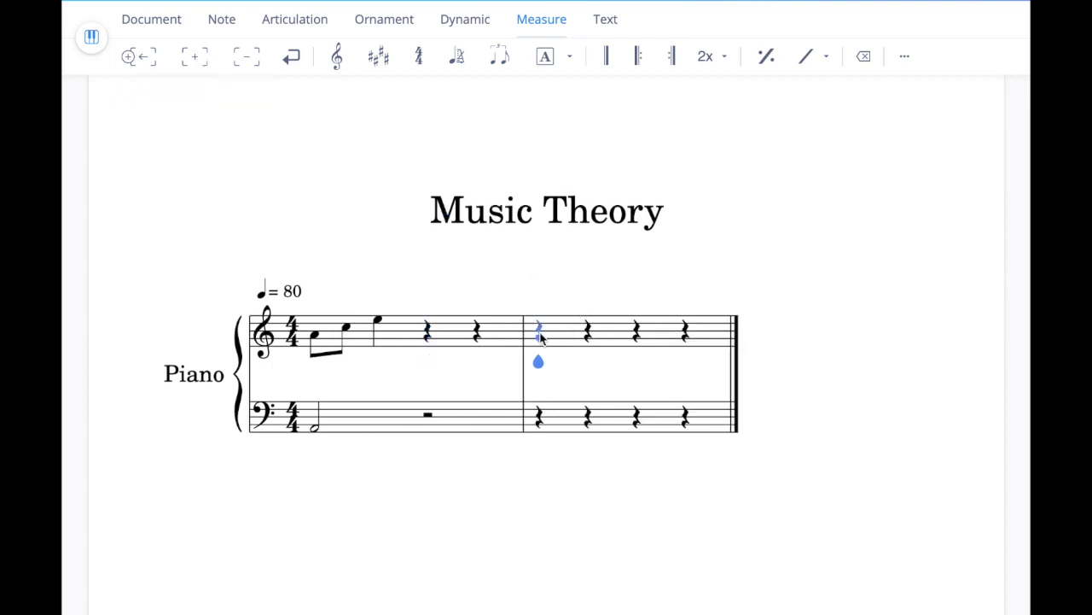
{"action": "left_click", "coordinate": [229, 19]}
{"action": "left_click", "coordinate": [412, 58]}
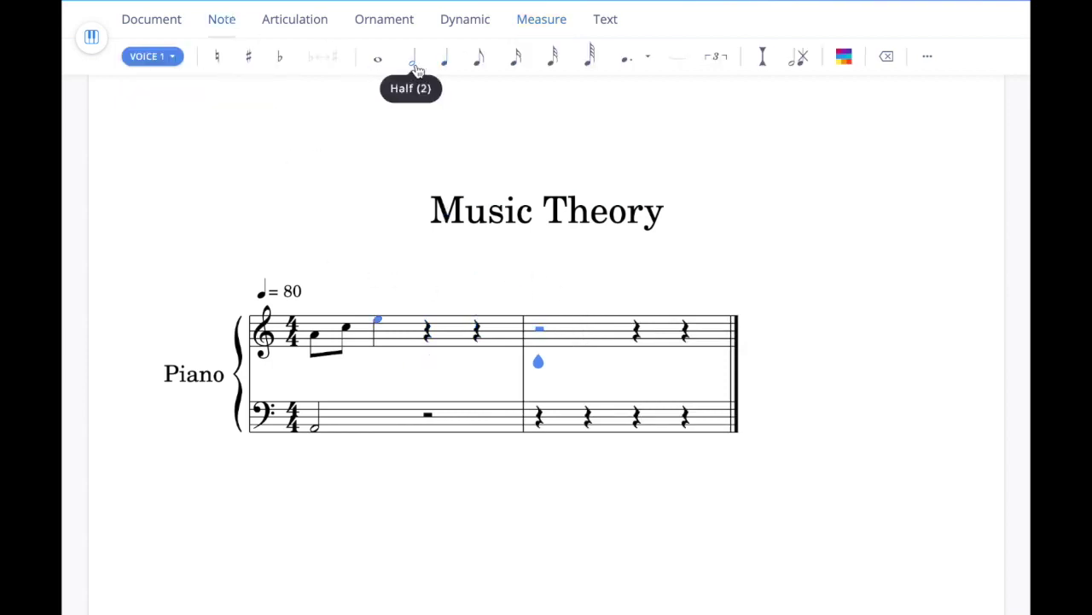
{"action": "left_click", "coordinate": [538, 353]}
{"action": "left_click", "coordinate": [479, 58]}
{"action": "left_click", "coordinate": [630, 328]}
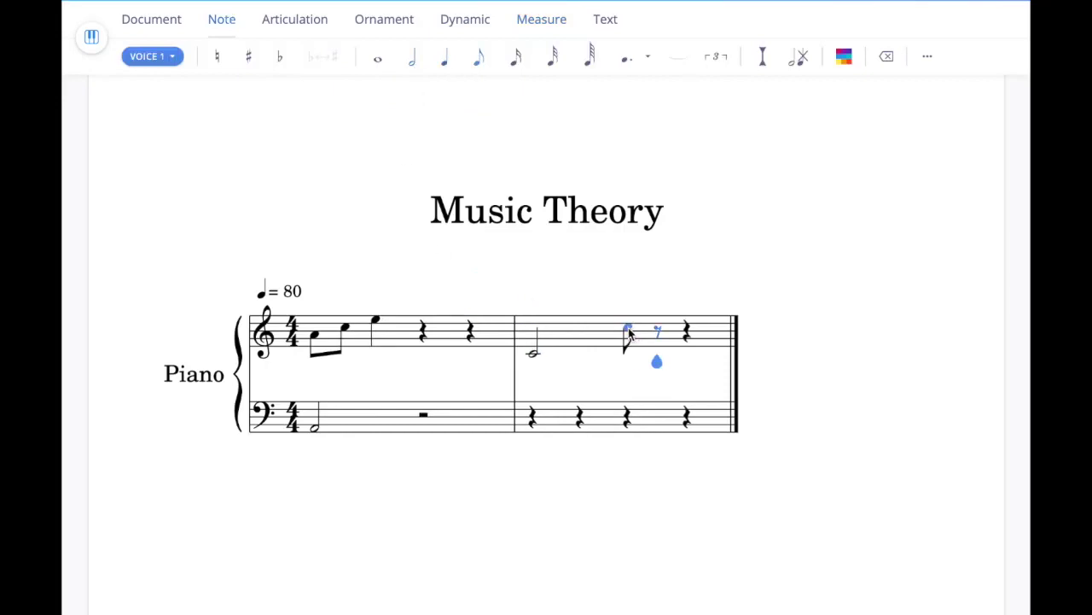
Add a glissando from the half-note middle C to the eighth-note high C in the second measure
{"action": "left_click", "coordinate": [536, 360]}
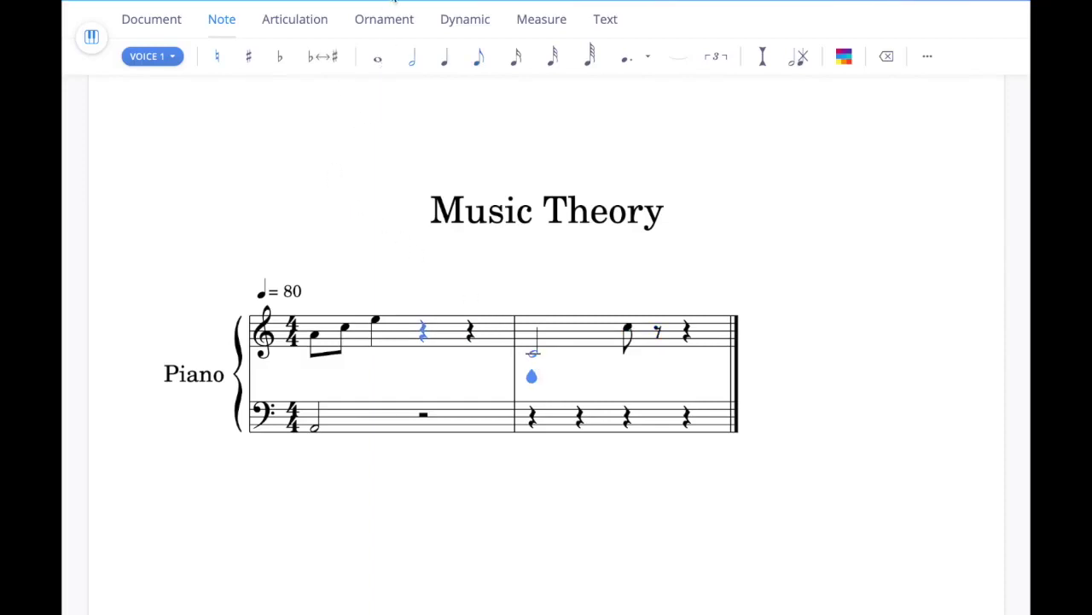
{"action": "left_click", "coordinate": [395, 30]}
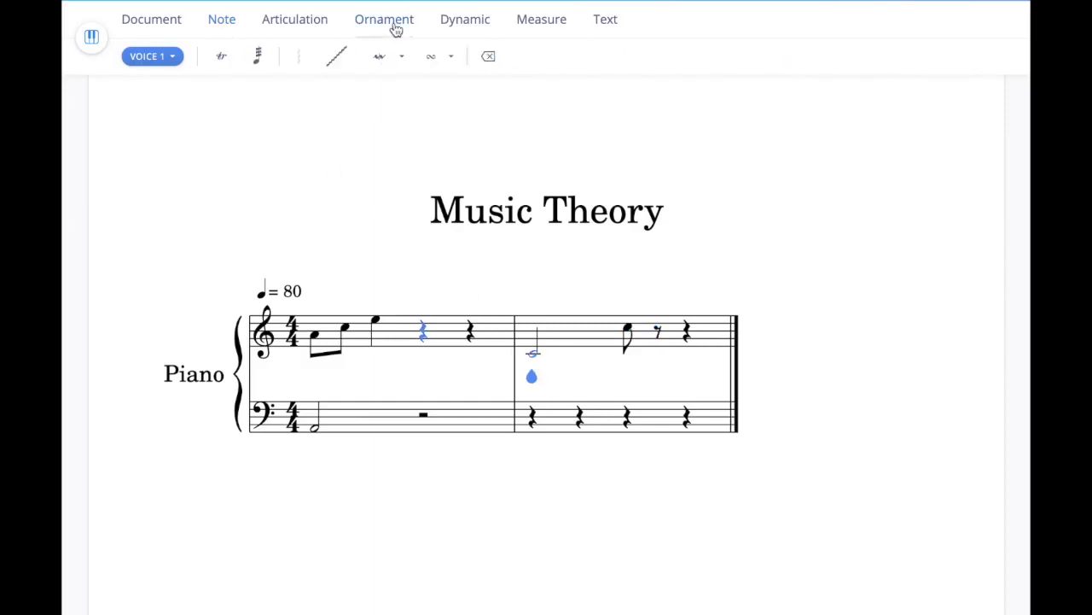
{"action": "left_click", "coordinate": [335, 64]}
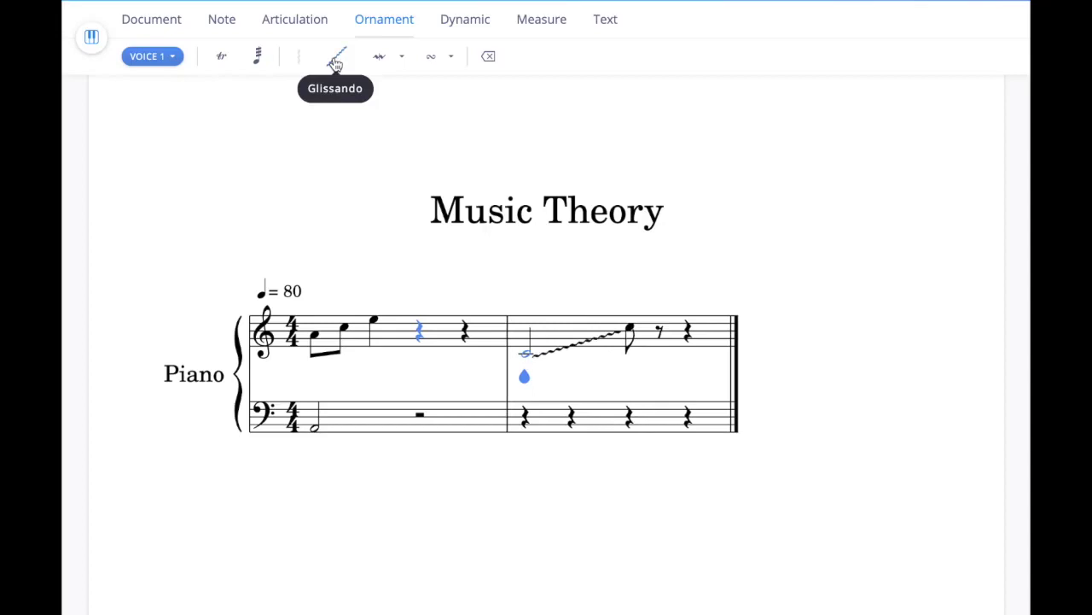
Add a sustain pedal marking beneath the half note in the bass staff and adjust where it ends
{"action": "left_click", "coordinate": [419, 415]}
{"action": "left_click", "coordinate": [317, 428]}
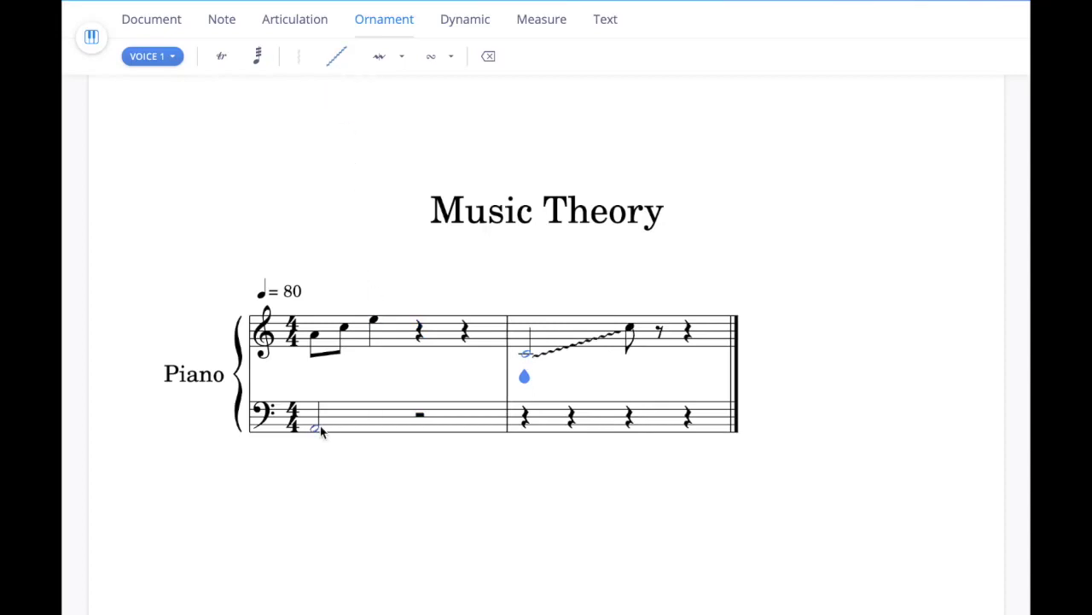
{"action": "left_click", "coordinate": [315, 429]}
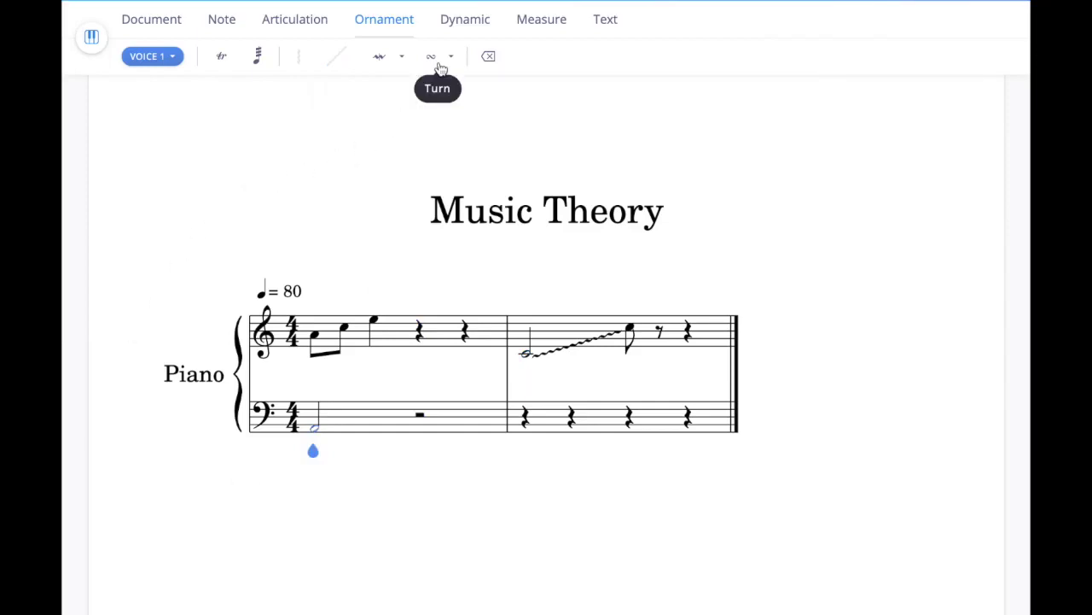
{"action": "left_click", "coordinate": [466, 22]}
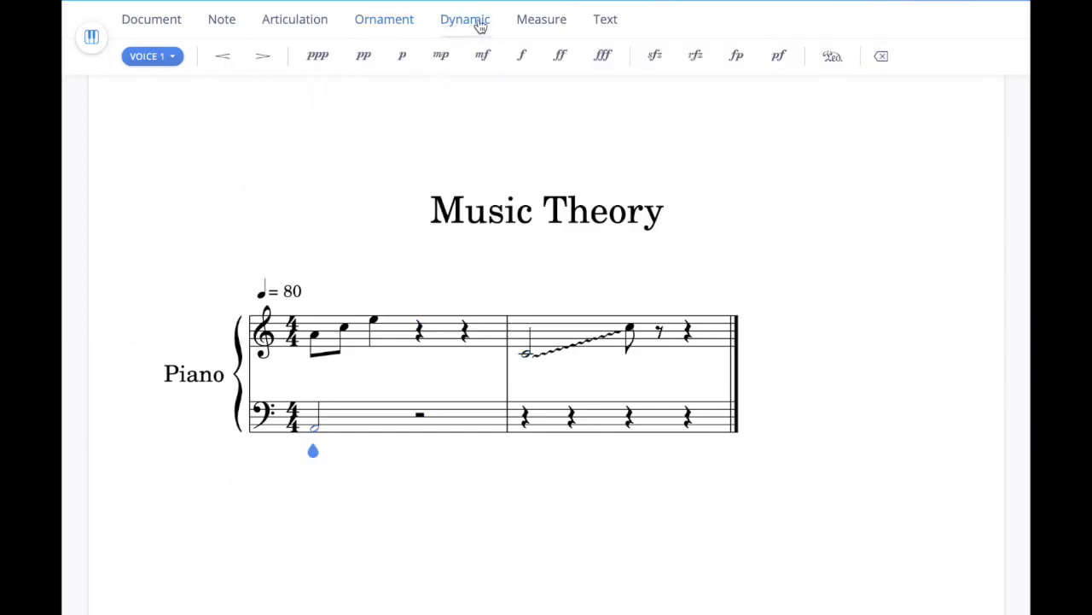
{"action": "left_click", "coordinate": [834, 58]}
{"action": "left_click_drag", "start_coordinate": [469, 455], "coordinate": [405, 449]}
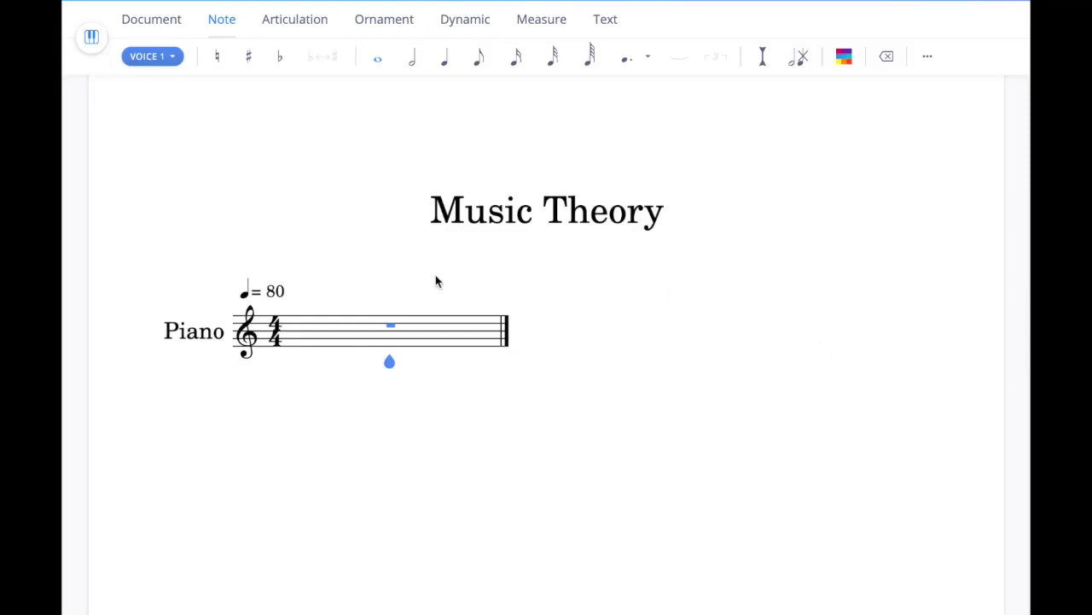
Change the tempo marking's beat unit to a dotted quarter note and save it
{"action": "left_click", "coordinate": [246, 296]}
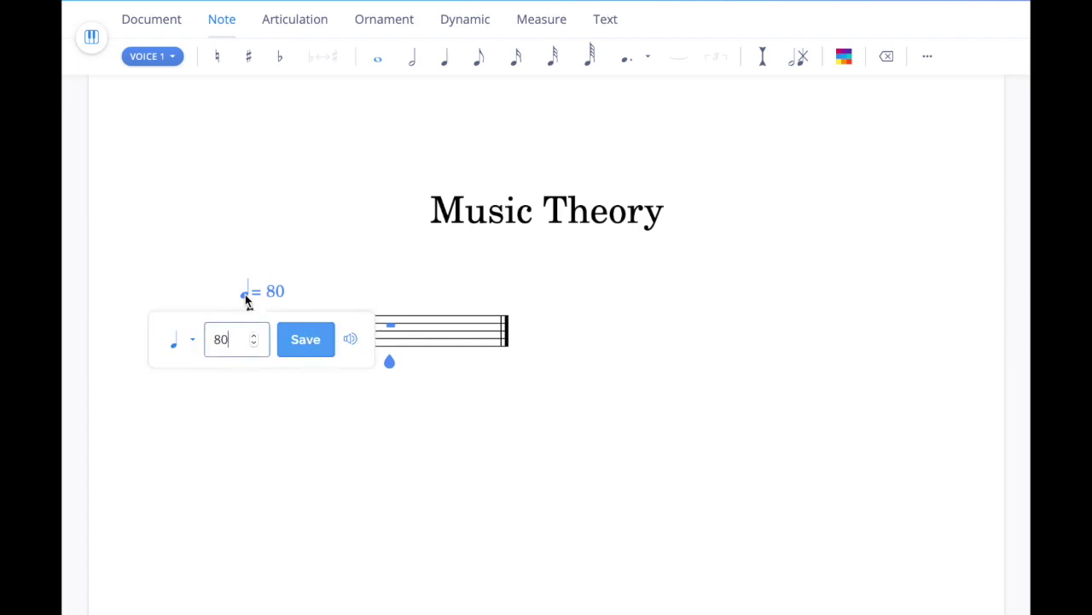
{"action": "left_click", "coordinate": [188, 343]}
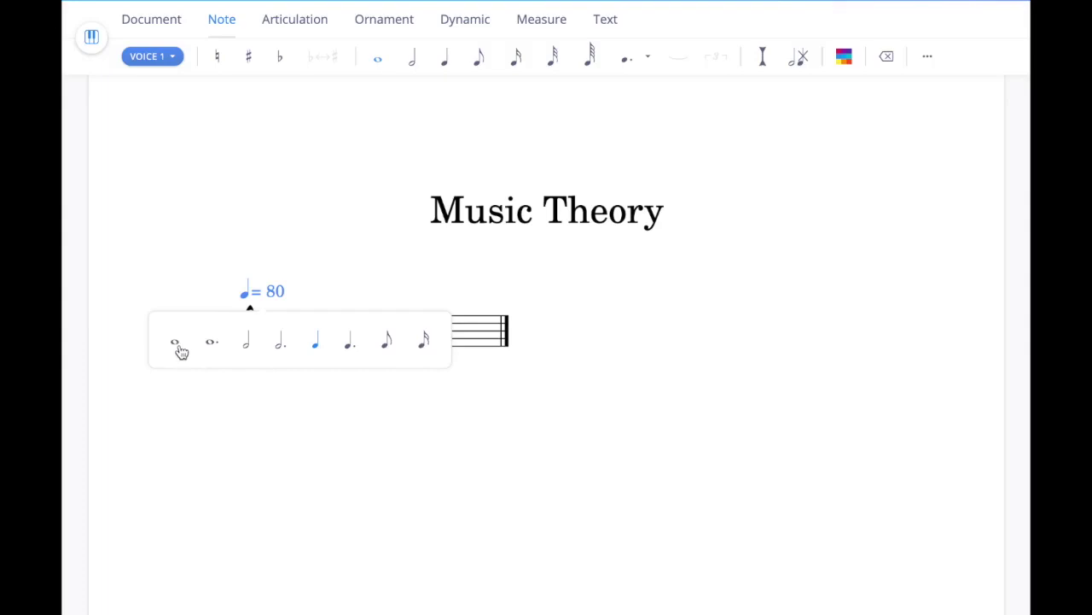
{"action": "left_click", "coordinate": [351, 351]}
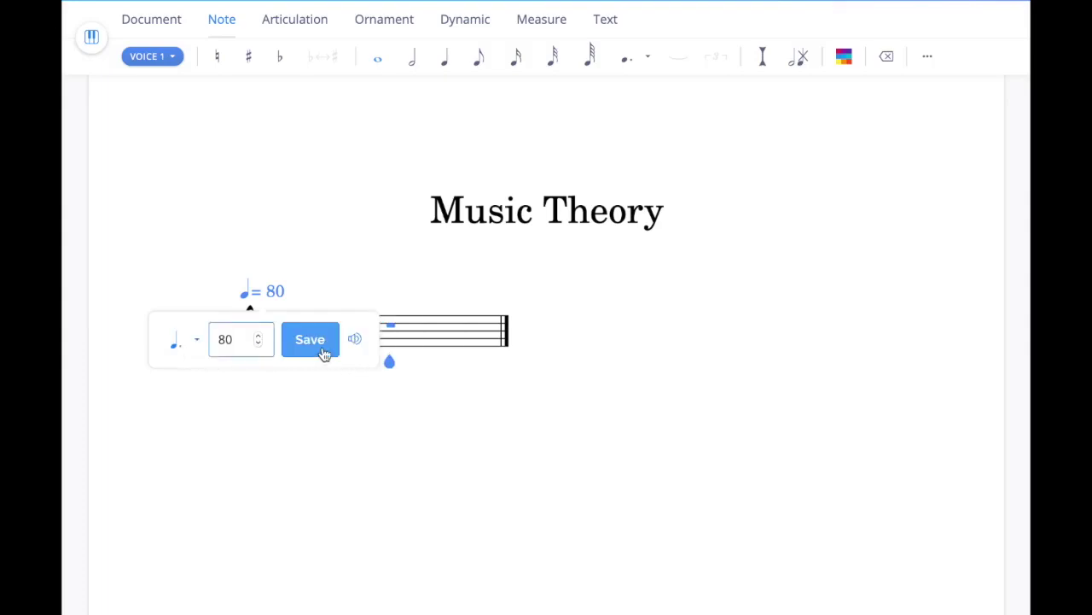
{"action": "left_click", "coordinate": [310, 342]}
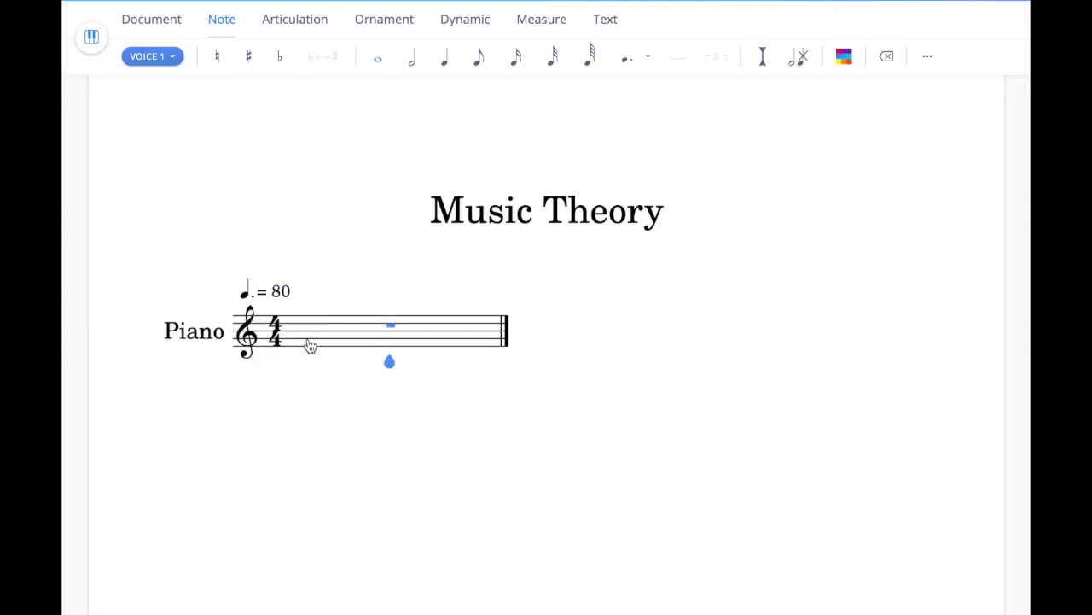
Change the tempo marking's beat unit to an eighth note and save it
{"action": "left_click", "coordinate": [244, 295]}
{"action": "left_click", "coordinate": [195, 343]}
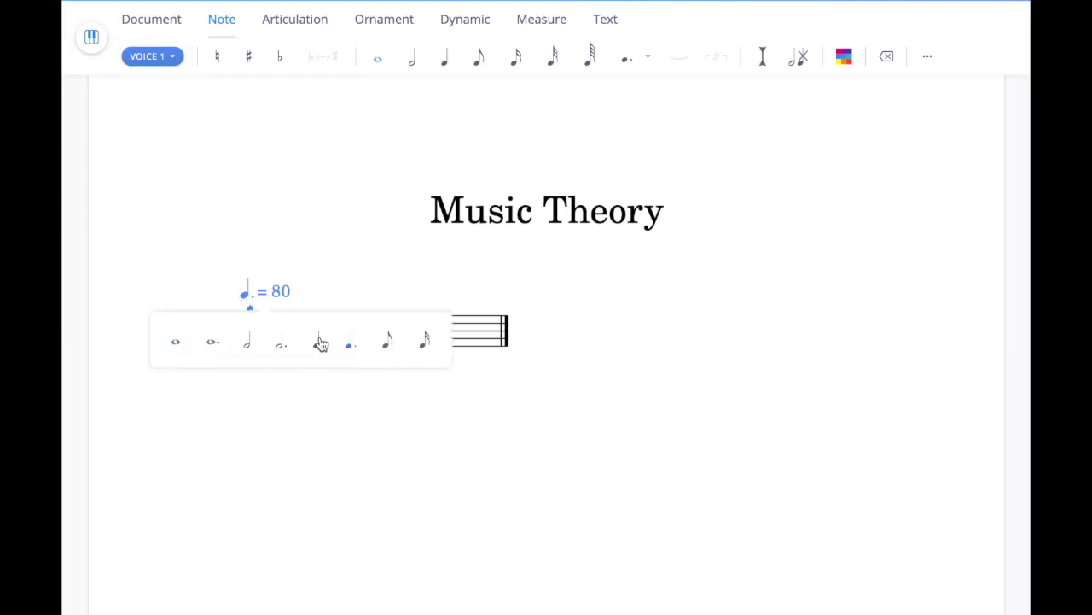
{"action": "left_click", "coordinate": [390, 344]}
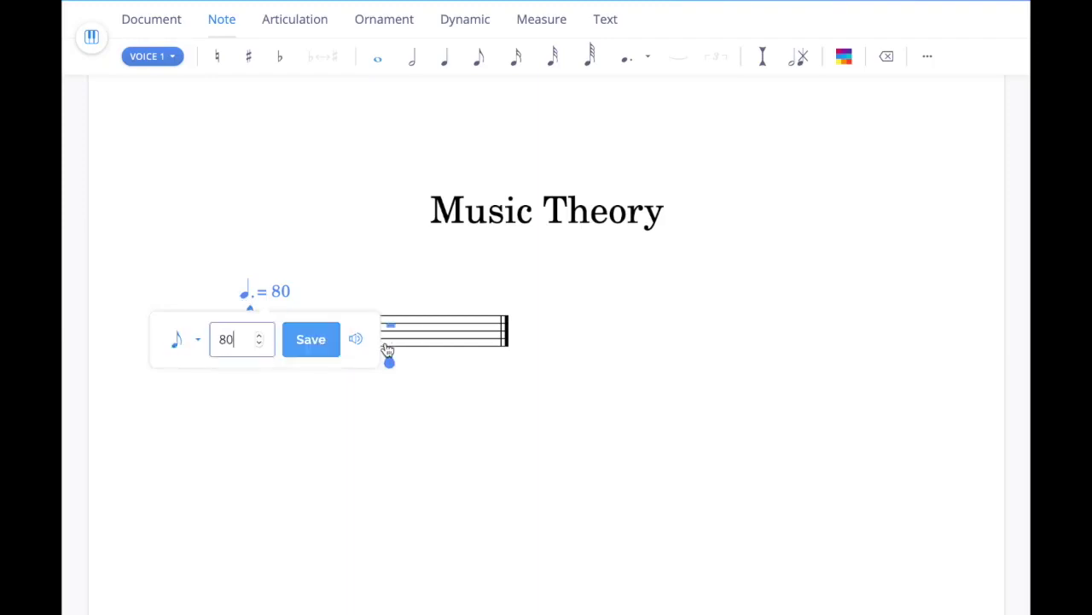
{"action": "left_click", "coordinate": [328, 350]}
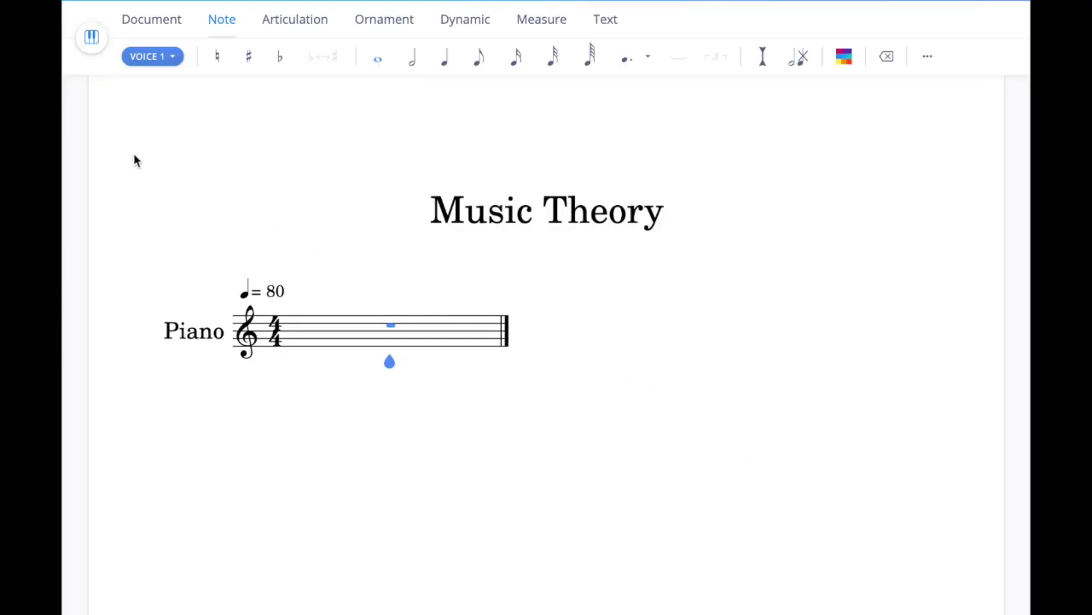
Add a Drum Set from the Percussion category to the score's instruments
{"action": "left_click", "coordinate": [91, 41]}
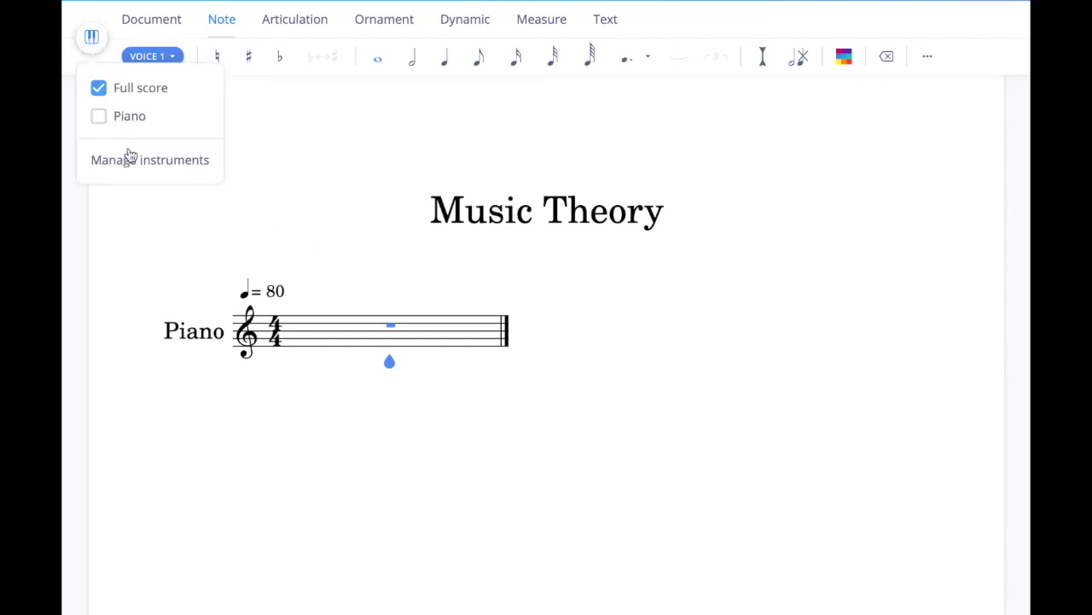
{"action": "left_click", "coordinate": [142, 171]}
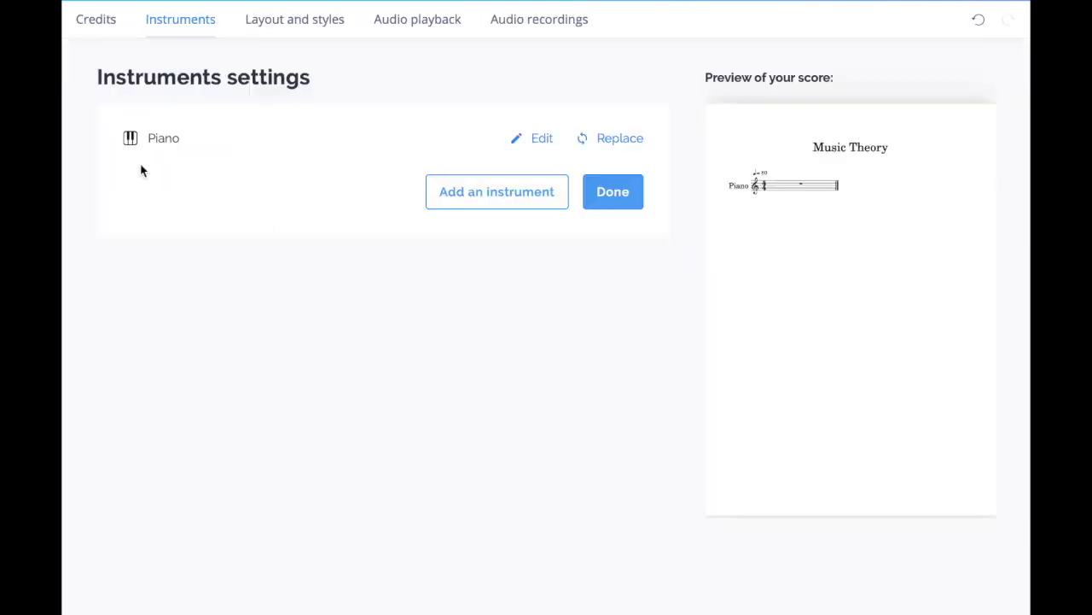
{"action": "left_click", "coordinate": [474, 201]}
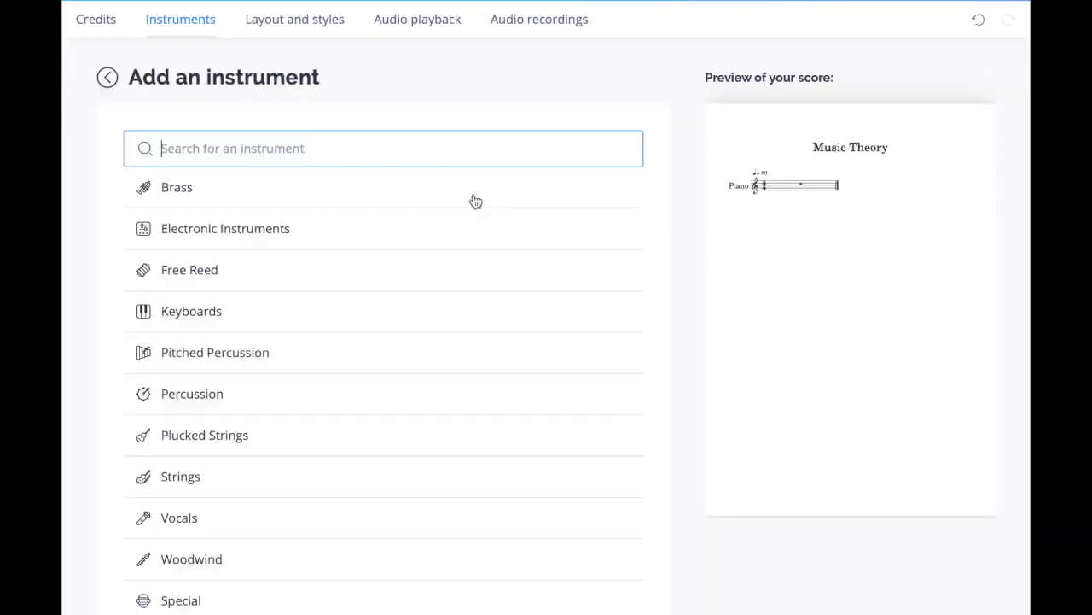
{"action": "left_click", "coordinate": [209, 393]}
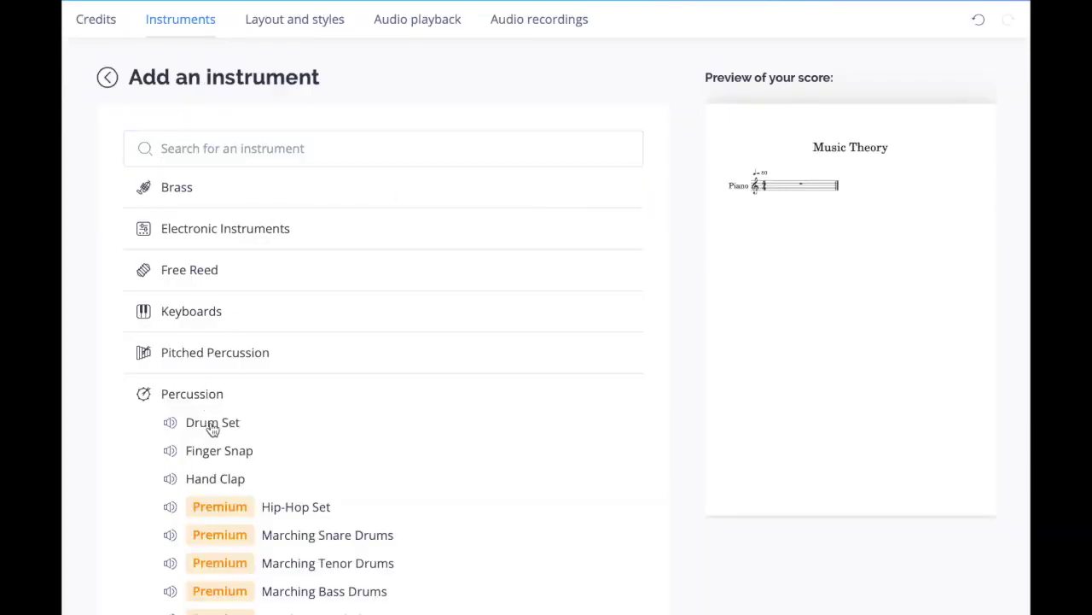
{"action": "left_click", "coordinate": [213, 427]}
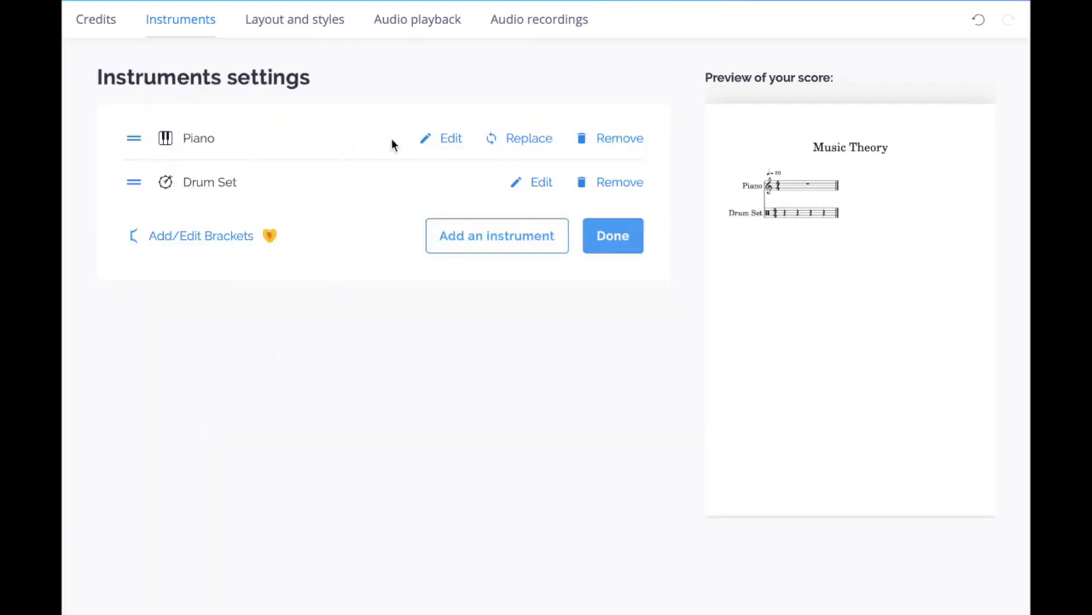
Remove the Piano from the score's instruments and finish the instrument settings
{"action": "left_click", "coordinate": [612, 138]}
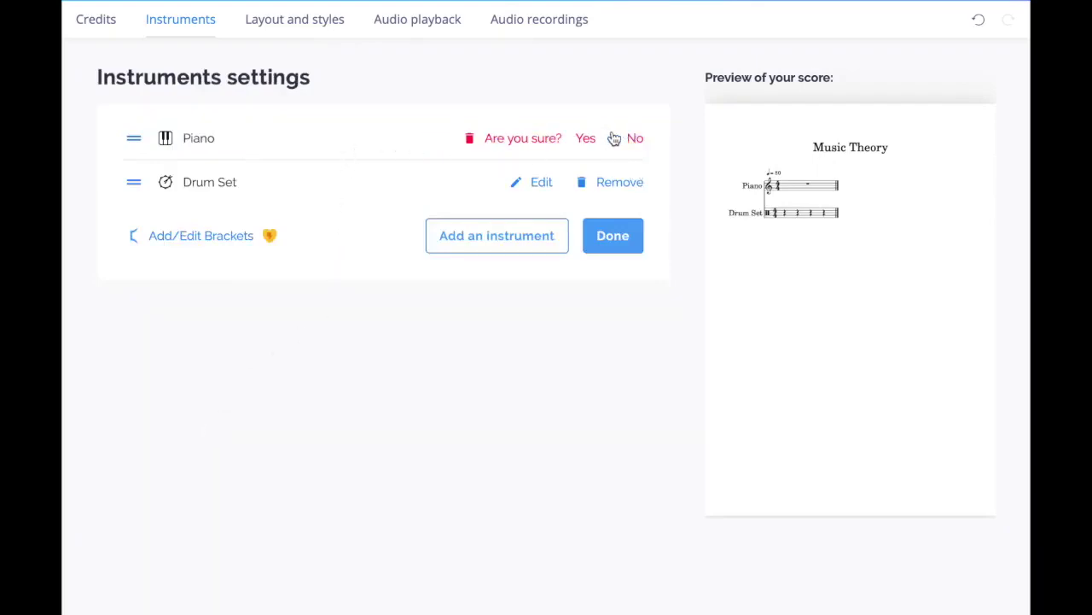
{"action": "left_click", "coordinate": [590, 143]}
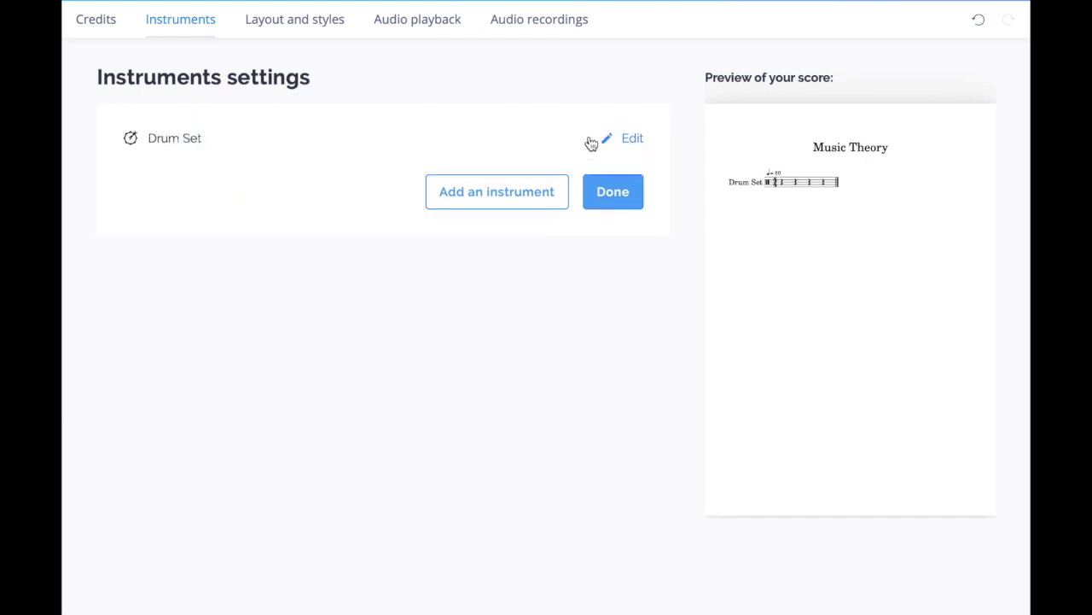
{"action": "left_click", "coordinate": [609, 193]}
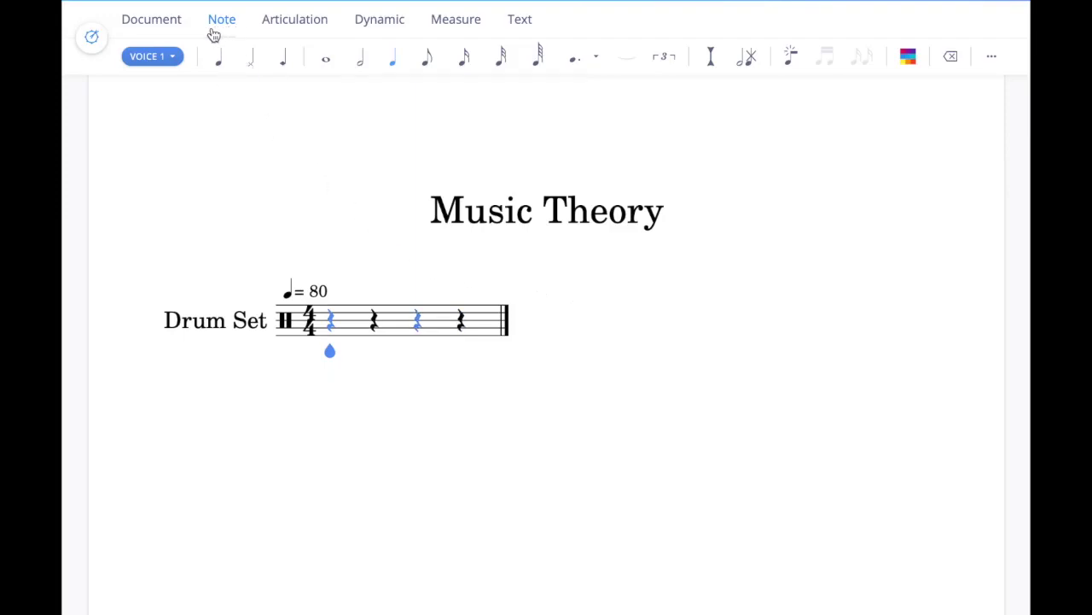
Fill the first drum measure in voice 1 with eight eighth-note x-head notes just above the staff
{"action": "left_click", "coordinate": [429, 61]}
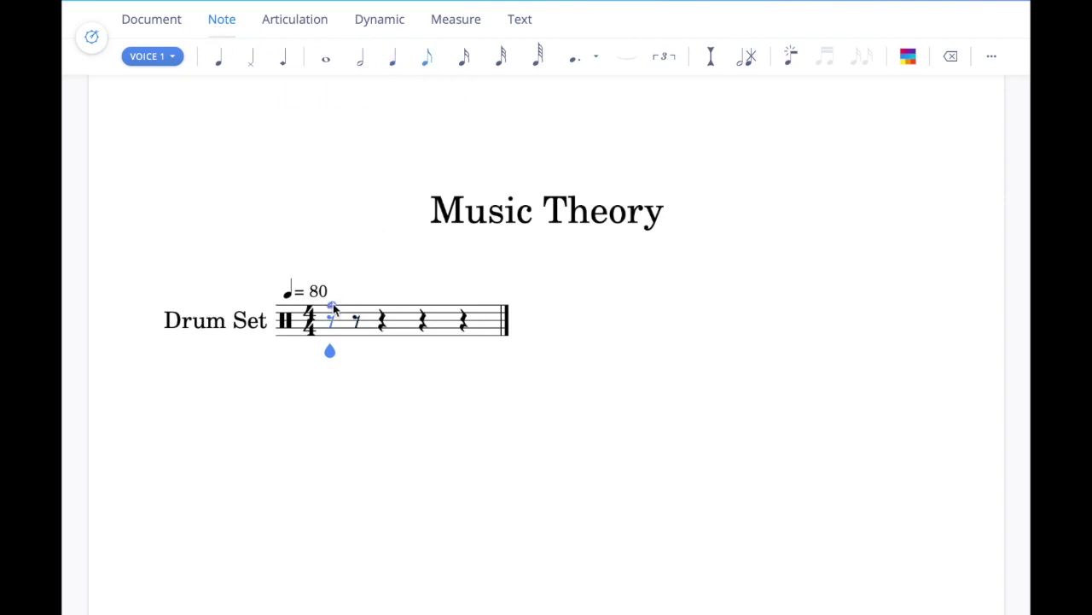
{"action": "left_click", "coordinate": [331, 304]}
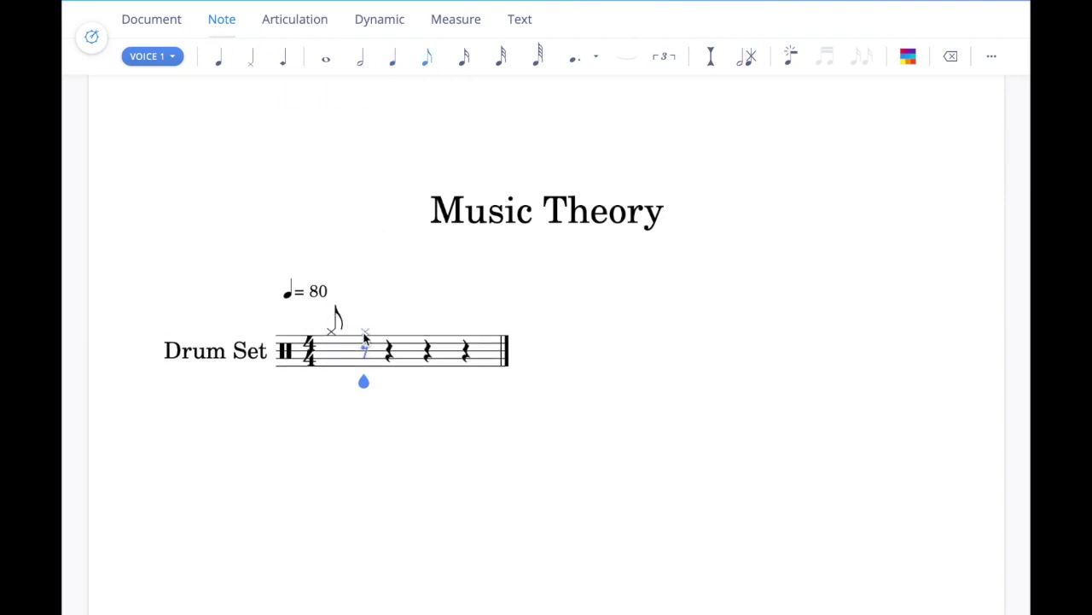
{"action": "left_click", "coordinate": [365, 334]}
{"action": "left_click", "coordinate": [384, 335]}
{"action": "left_click", "coordinate": [403, 335]}
{"action": "left_click", "coordinate": [425, 333]}
{"action": "left_click", "coordinate": [448, 336]}
{"action": "left_click", "coordinate": [457, 338]}
{"action": "left_click", "coordinate": [486, 338]}
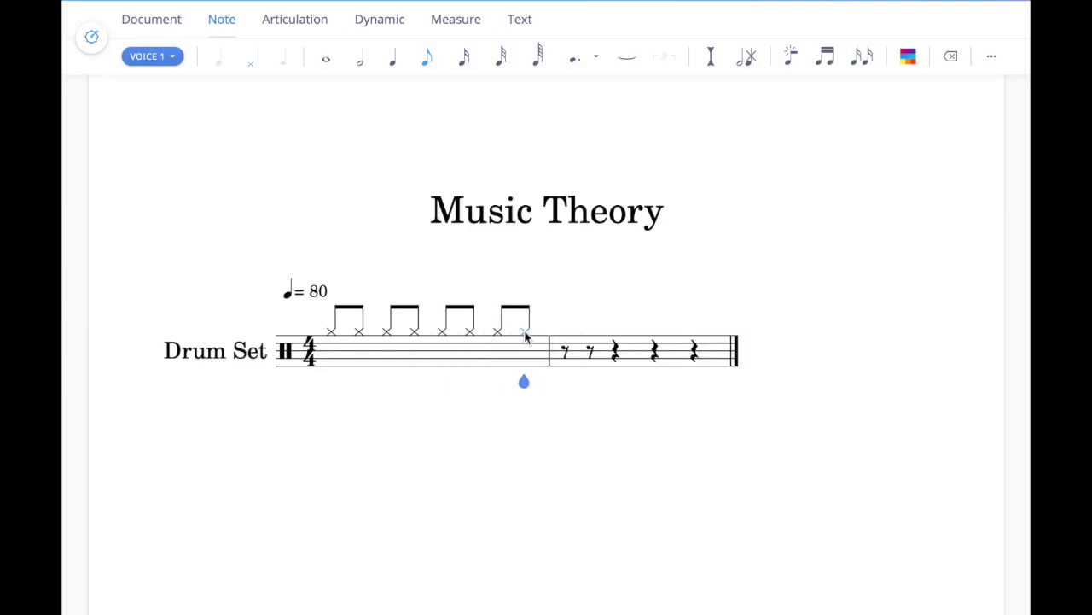
In voice 2, enter quarter notes on the first three beats: lowest space, third space, lowest space
{"action": "left_click", "coordinate": [173, 61]}
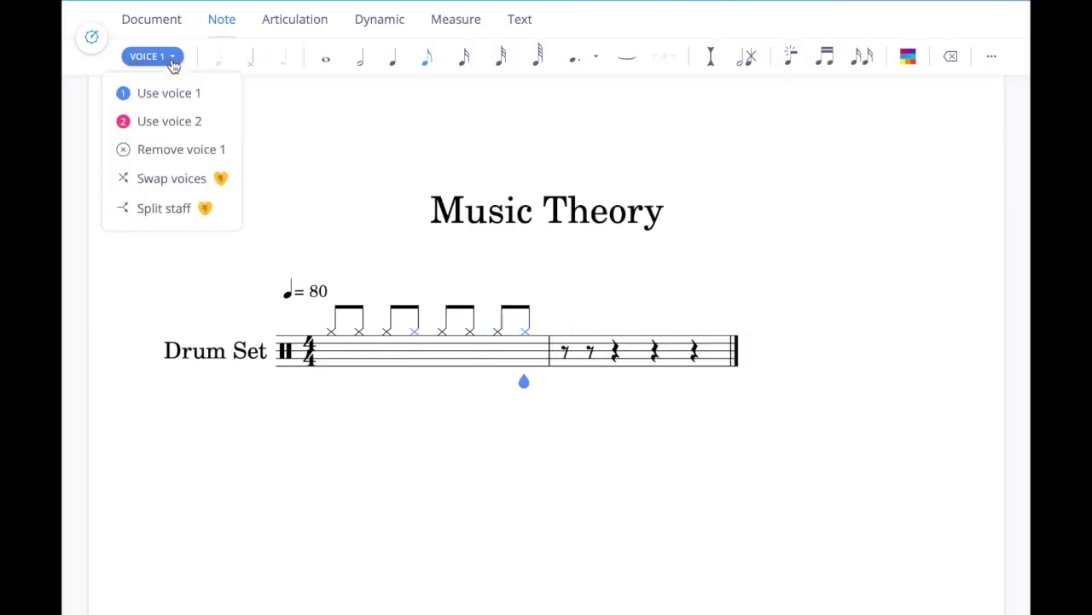
{"action": "left_click", "coordinate": [189, 122]}
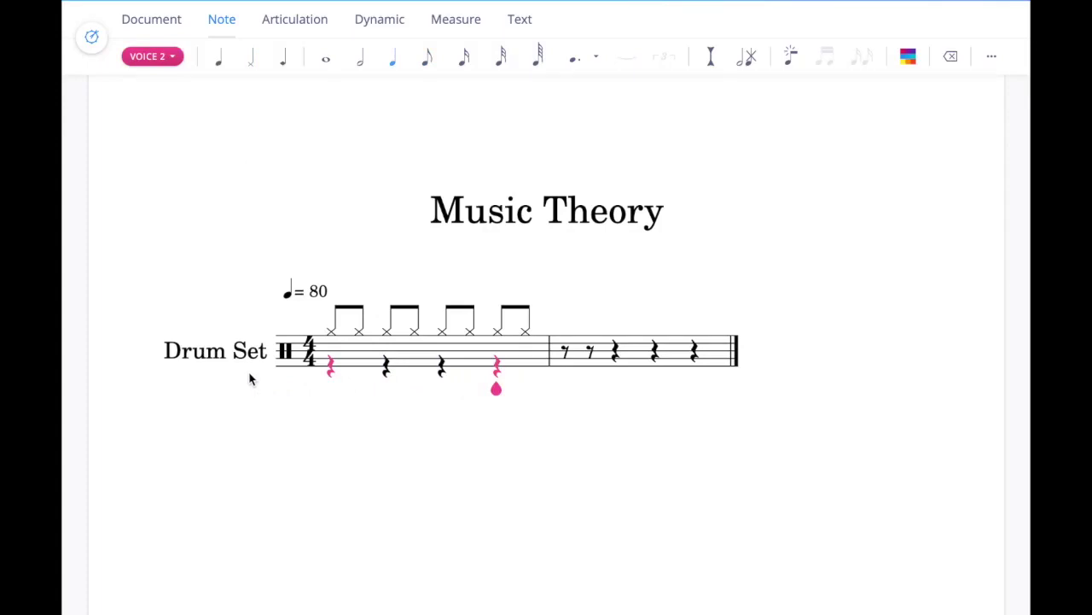
{"action": "left_click", "coordinate": [331, 368]}
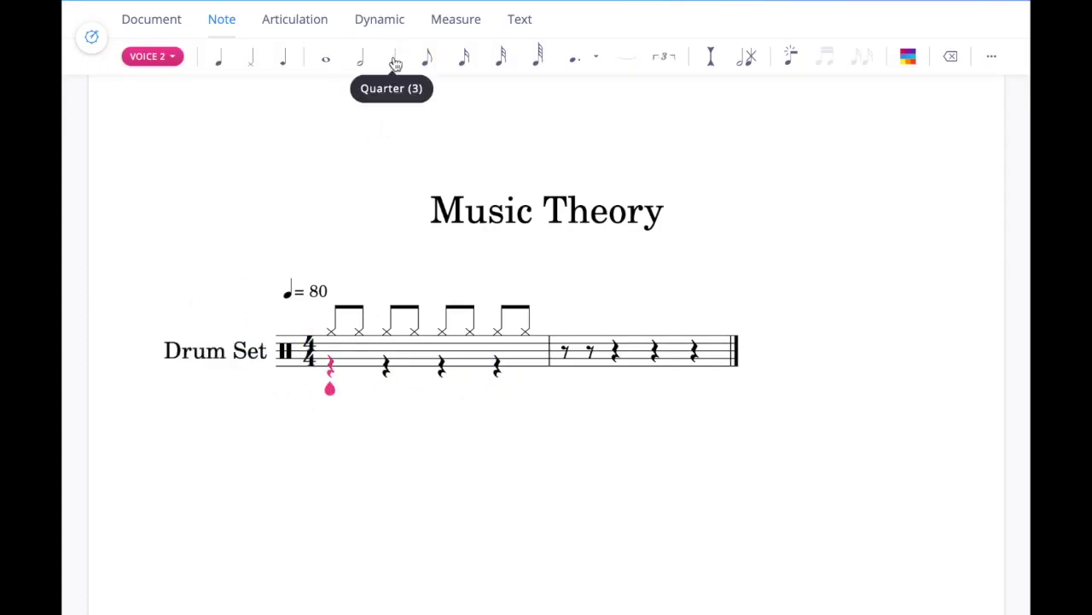
{"action": "left_click", "coordinate": [393, 58]}
{"action": "left_click", "coordinate": [332, 365]}
{"action": "left_click", "coordinate": [390, 350]}
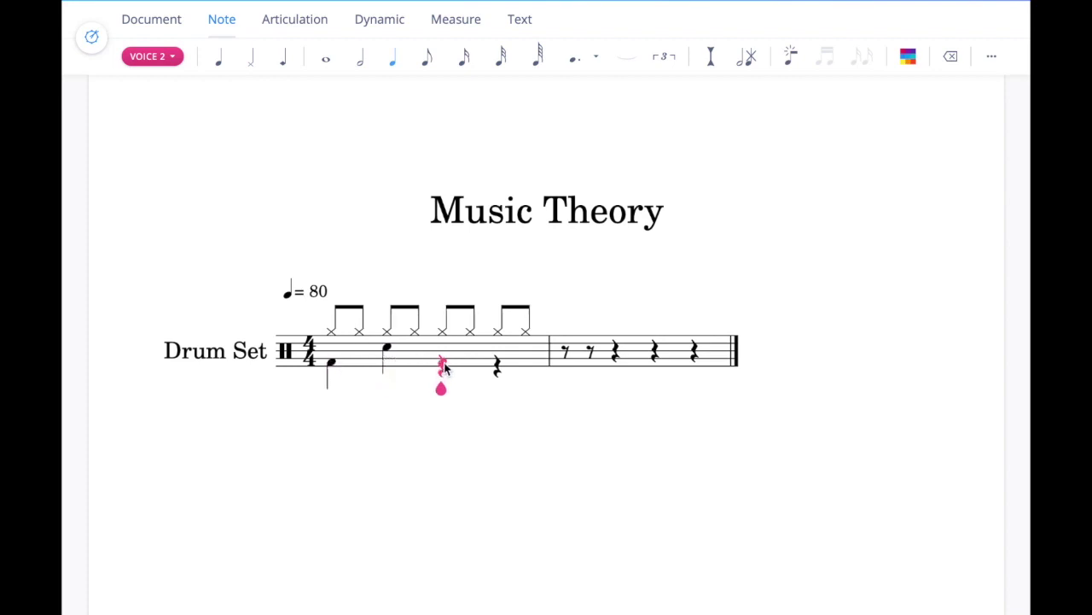
{"action": "left_click", "coordinate": [443, 366]}
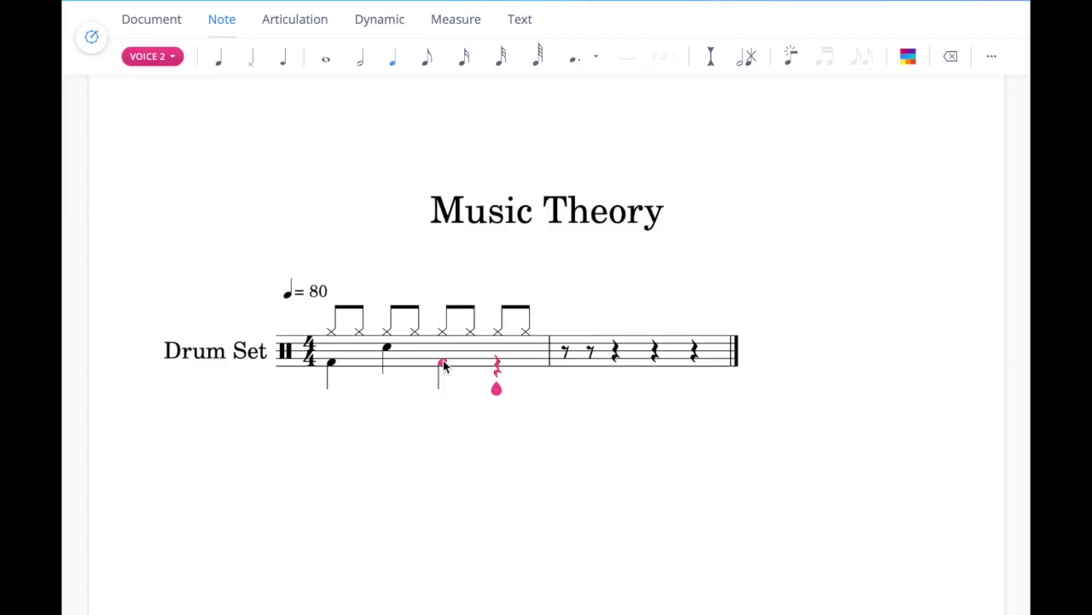
Fill the fourth beat of voice 2 with four sixteenth notes in the third space
{"action": "key", "text": "Left"}
{"action": "key", "text": "Left"}
{"action": "left_click", "coordinate": [467, 62]}
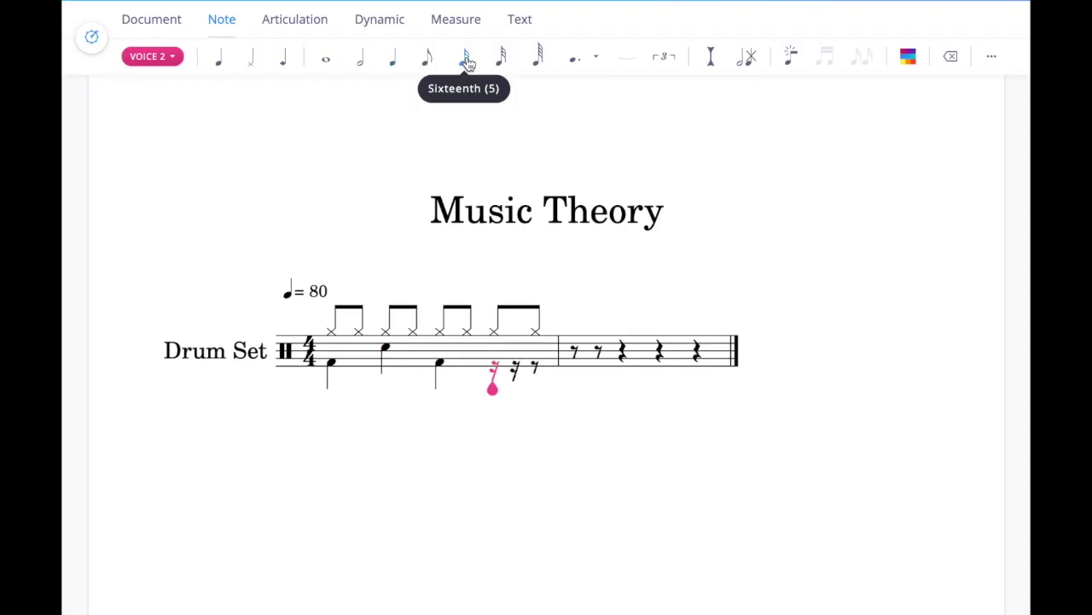
{"action": "left_click", "coordinate": [494, 350]}
{"action": "left_click", "coordinate": [517, 350]}
{"action": "left_click", "coordinate": [531, 350]}
{"action": "left_click", "coordinate": [550, 352]}
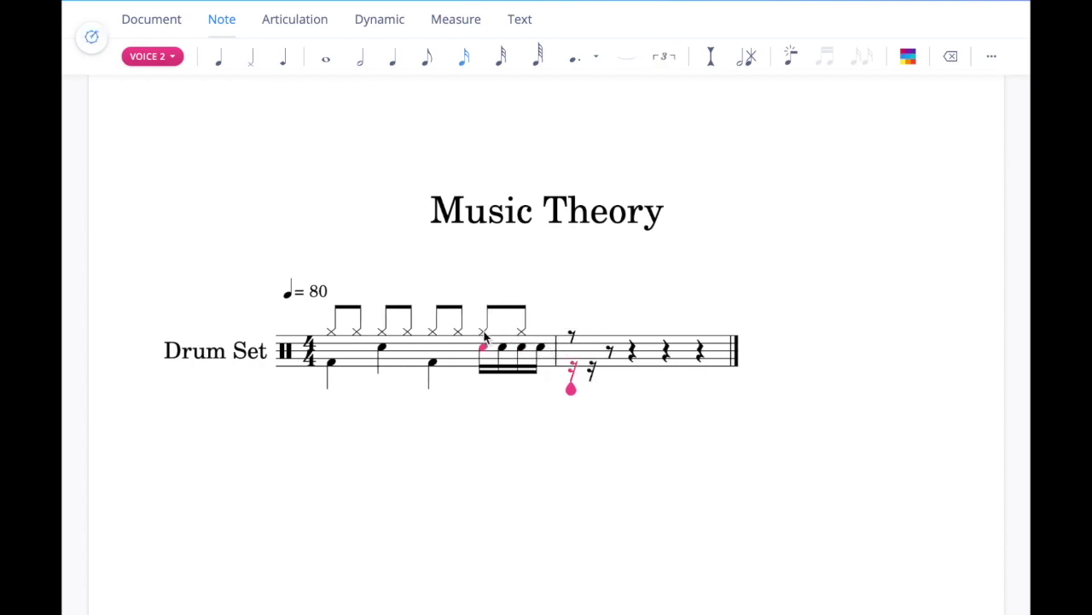
Switch to voice 1 and remove the two x-head eighth notes on the first measure's fourth beat
{"action": "left_click", "coordinate": [170, 56]}
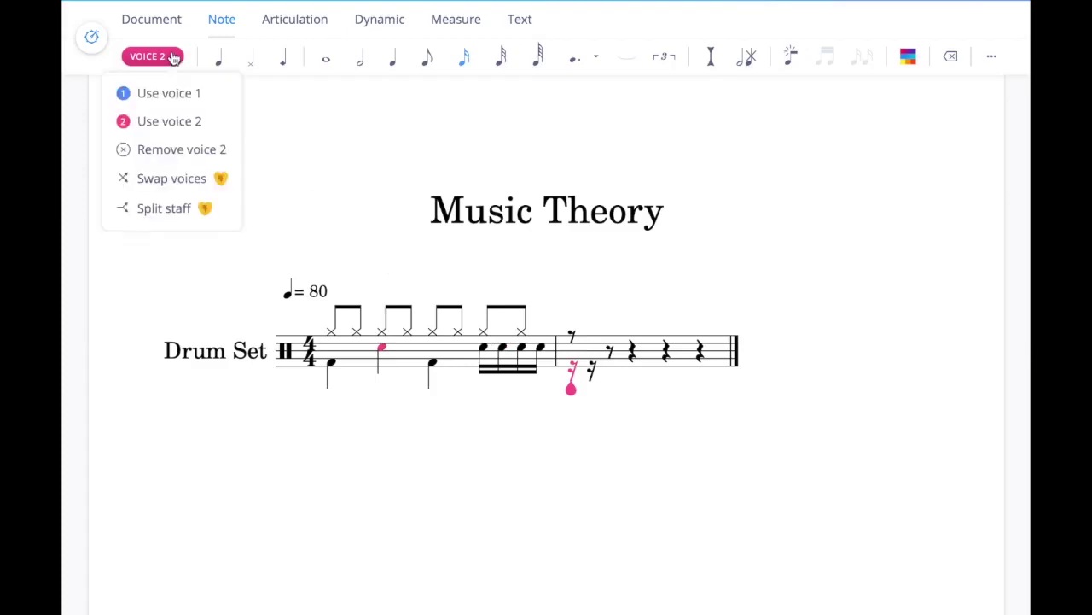
{"action": "left_click", "coordinate": [158, 96]}
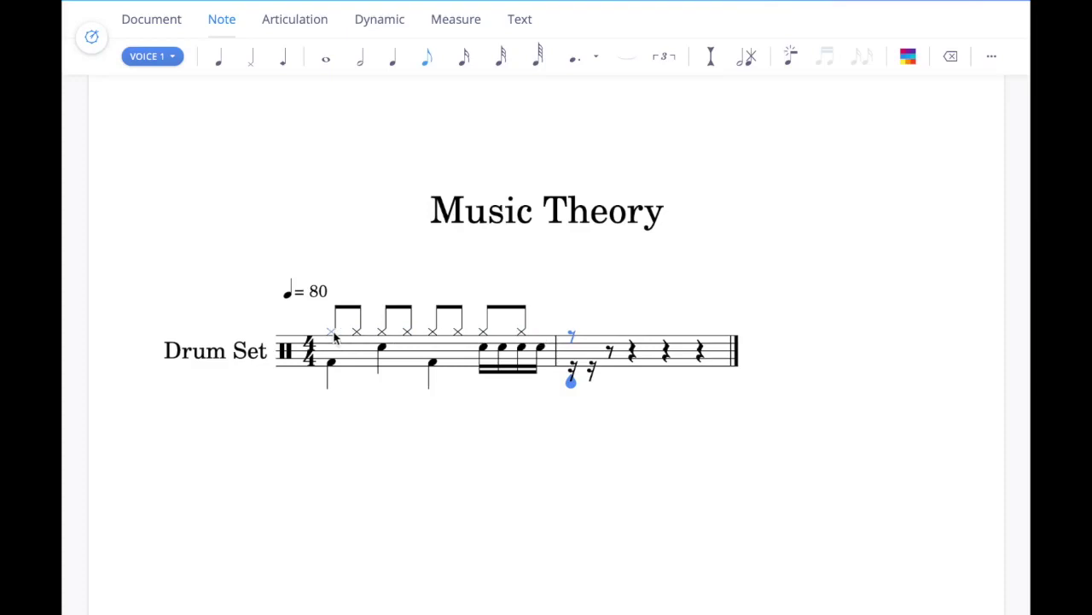
{"action": "left_click", "coordinate": [522, 337]}
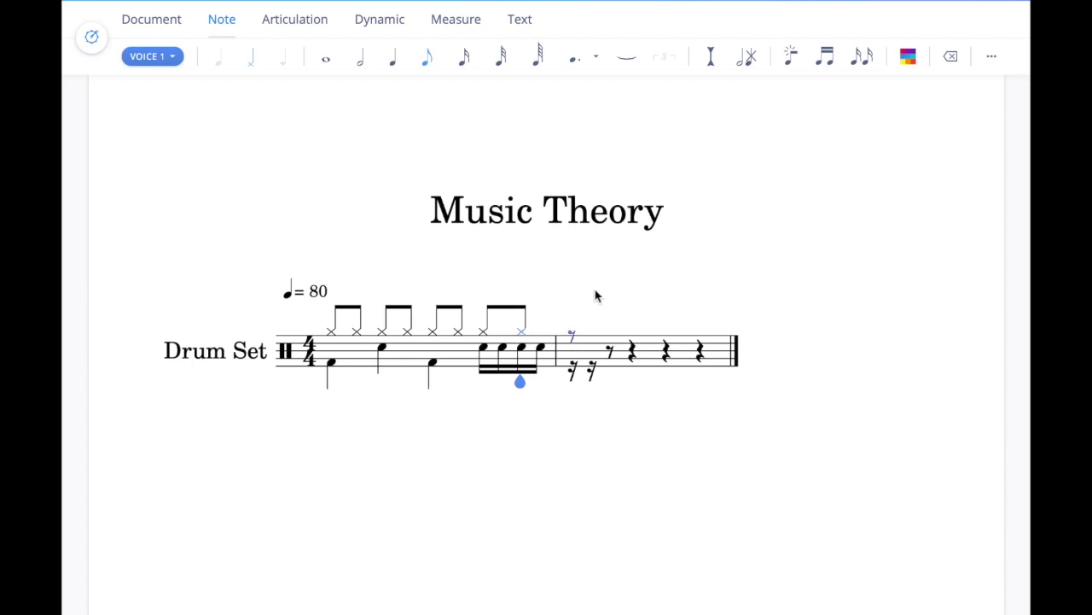
{"action": "left_click", "coordinate": [952, 58]}
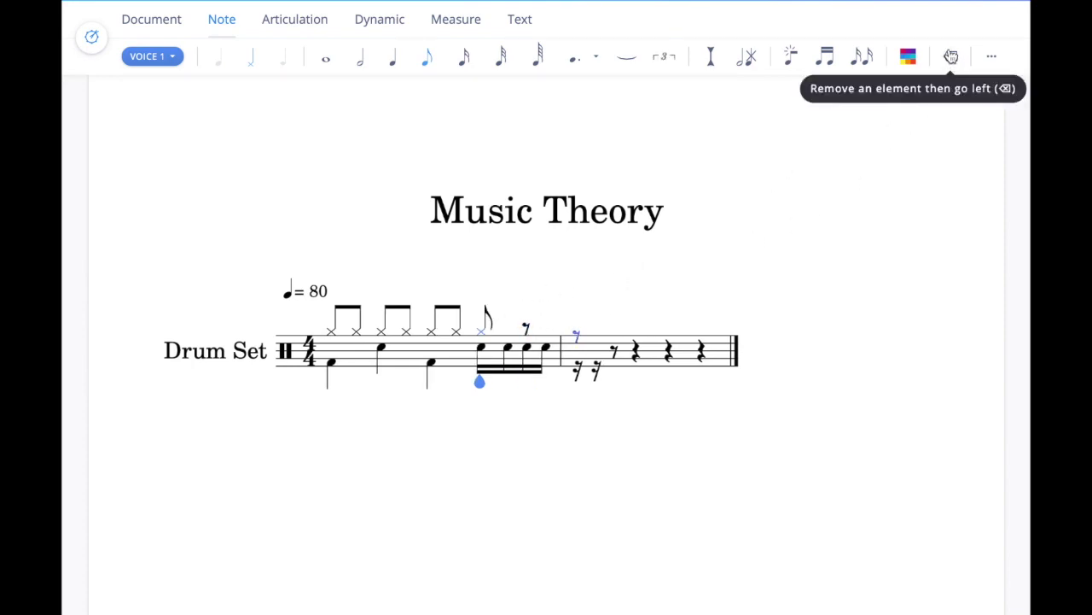
{"action": "left_click", "coordinate": [952, 57]}
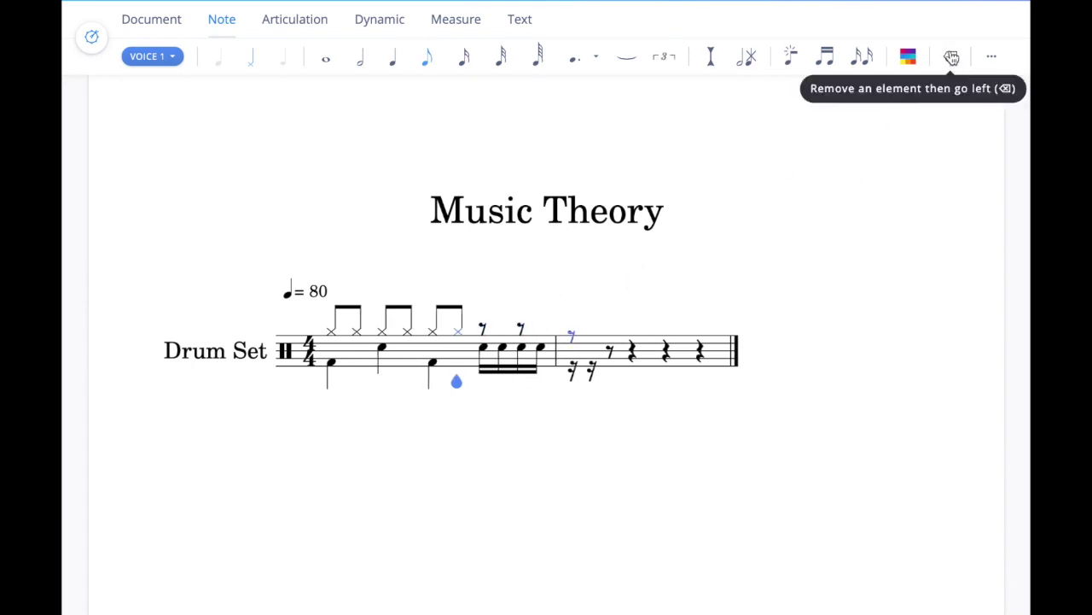
Delete the second measure, which contains only rests
{"action": "left_click", "coordinate": [634, 357]}
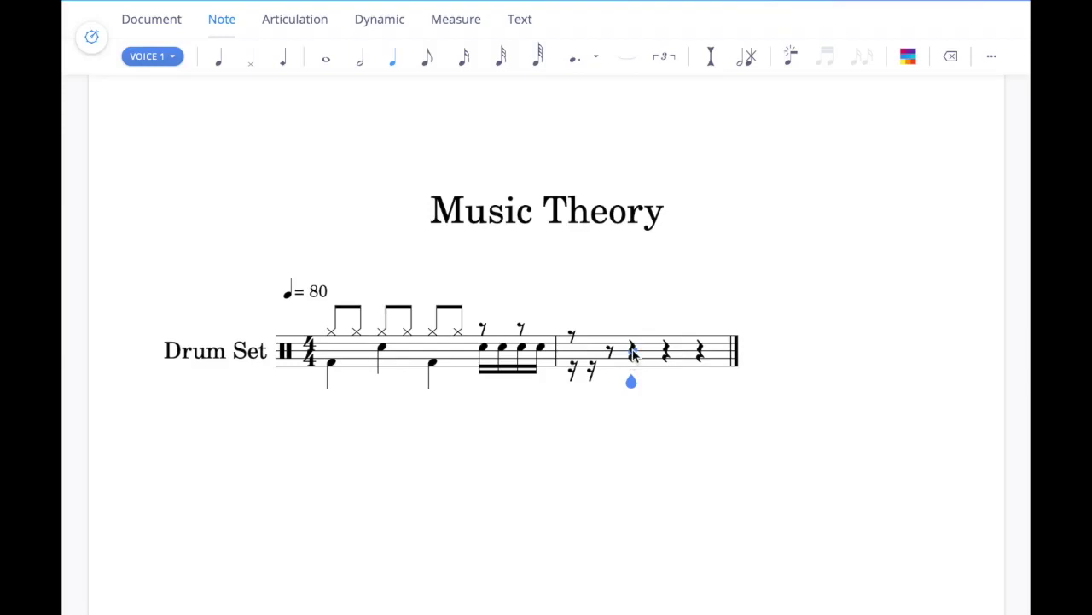
{"action": "left_click", "coordinate": [449, 21]}
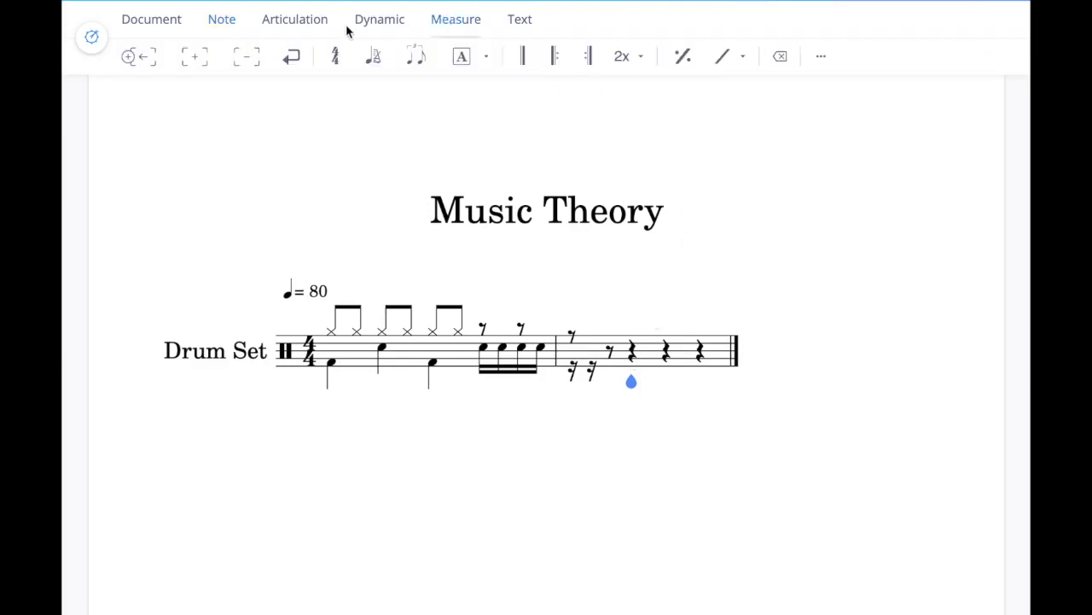
{"action": "left_click", "coordinate": [246, 60]}
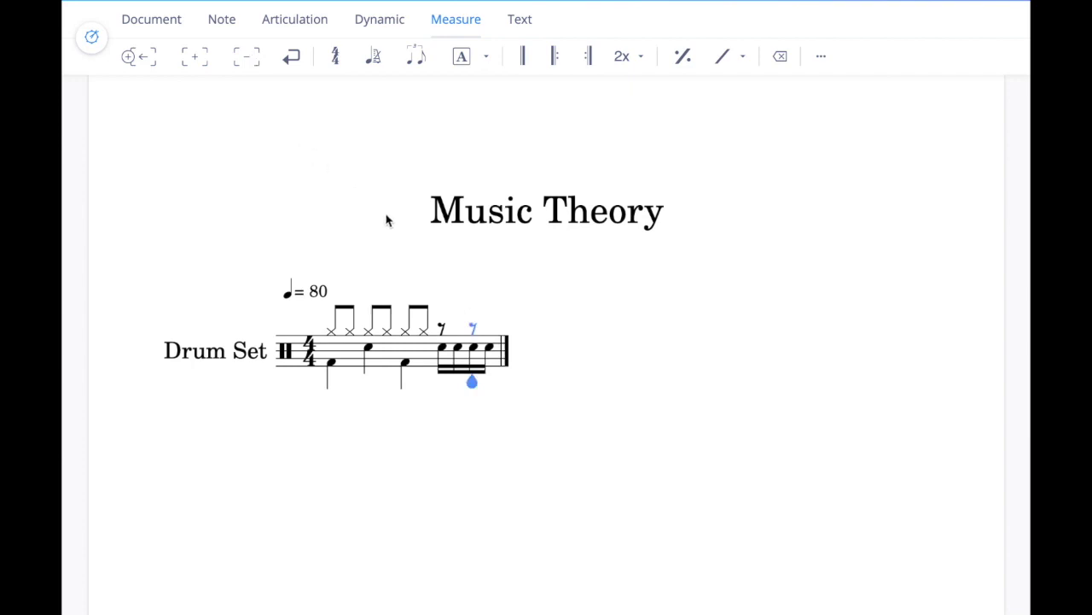
Set the first voice 1 rest on beat four to a quarter duration
{"action": "left_click", "coordinate": [452, 325]}
{"action": "left_click", "coordinate": [224, 22]}
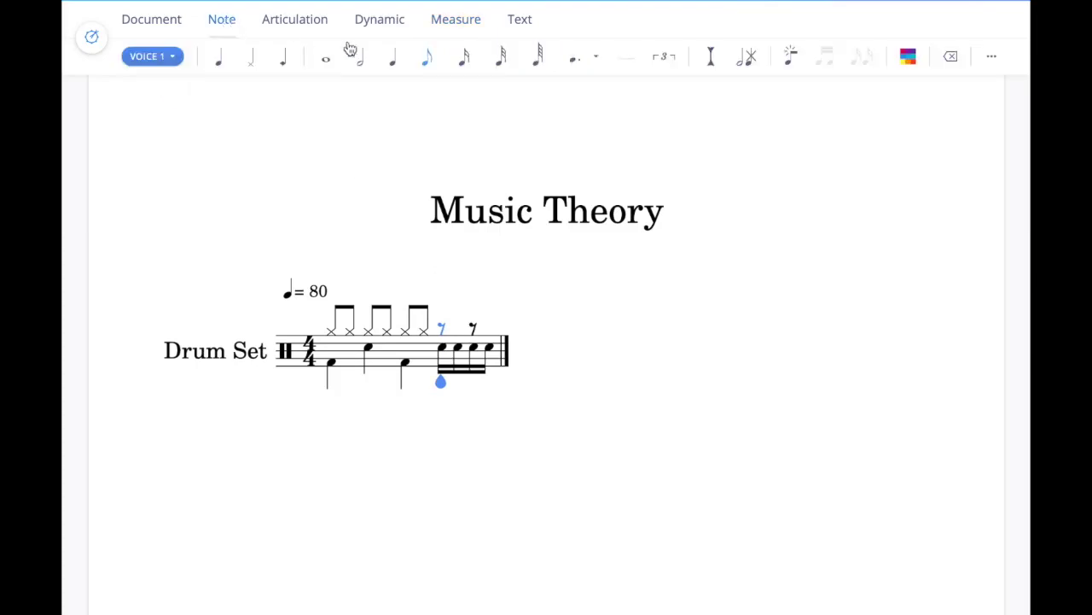
{"action": "left_click", "coordinate": [396, 61]}
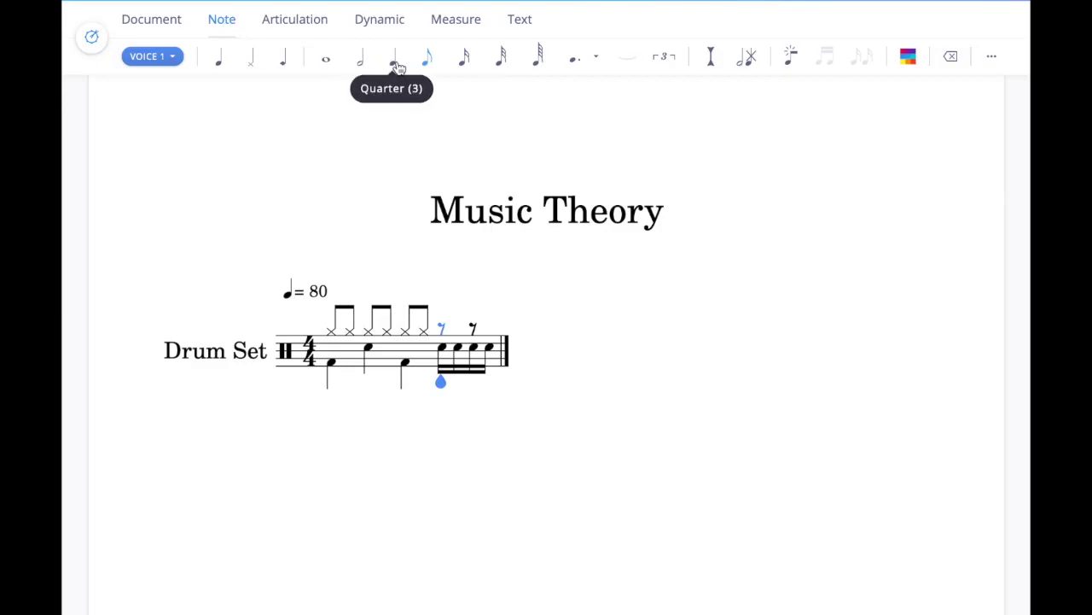